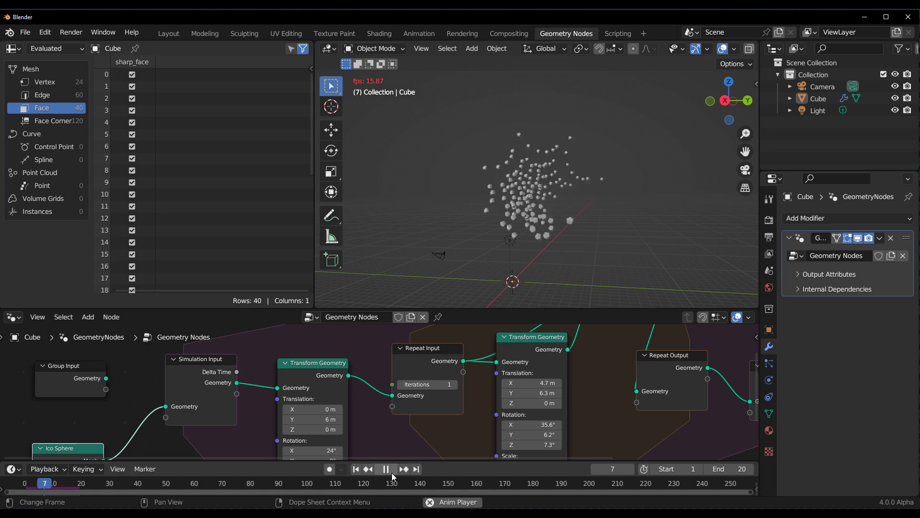
{"action": "middle_click_drag", "start_coordinate": [524, 239], "coordinate": [484, 202]}
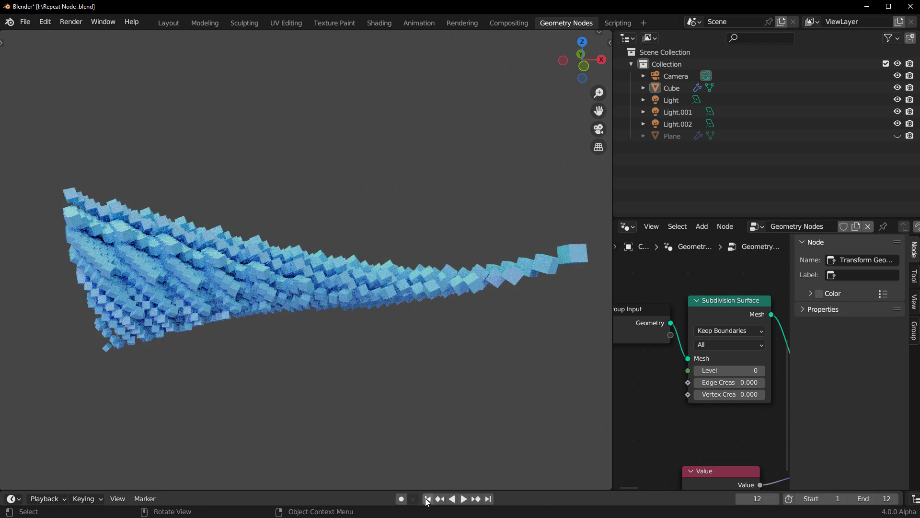
{"action": "left_click", "coordinate": [427, 499]}
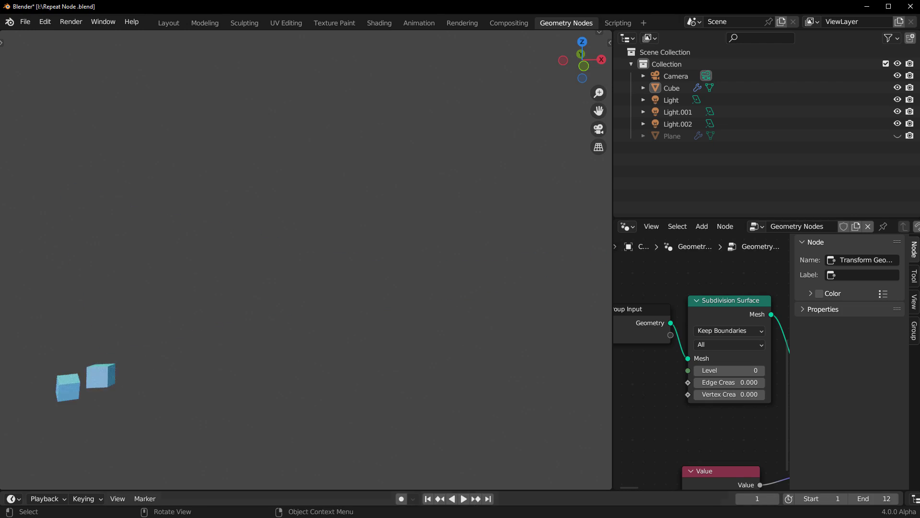
{"action": "left_click", "coordinate": [868, 499]}
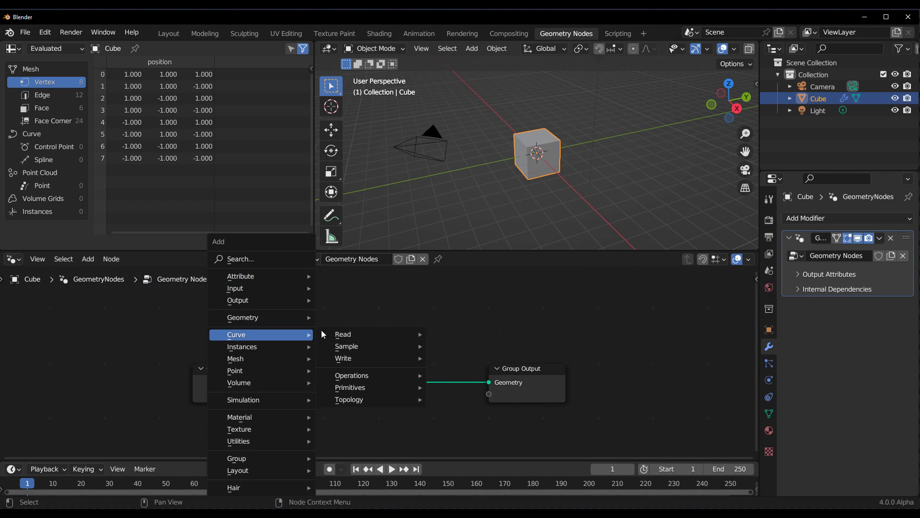
Add a Repeat Zone to the cube's node tree and wire it between the Group Input and Group Output geometry
{"action": "mouse_move", "coordinate": [336, 331]}
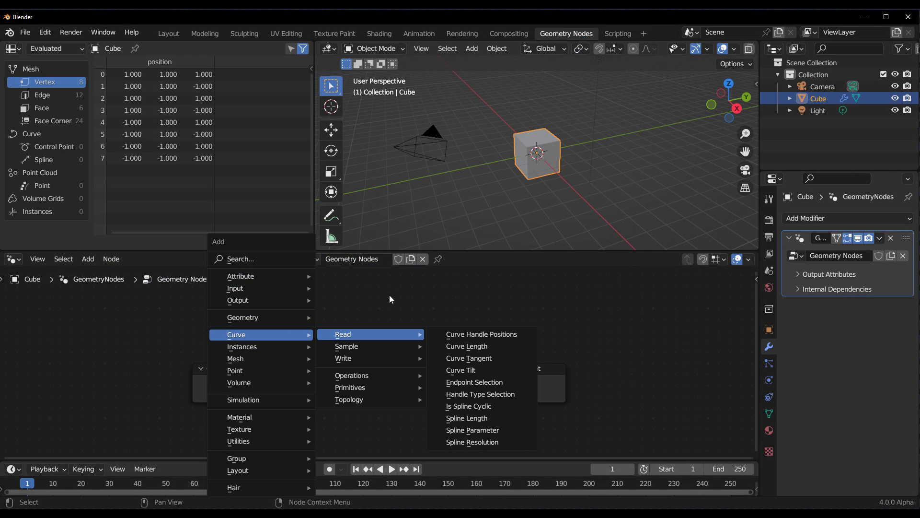
{"action": "mouse_move", "coordinate": [246, 438]}
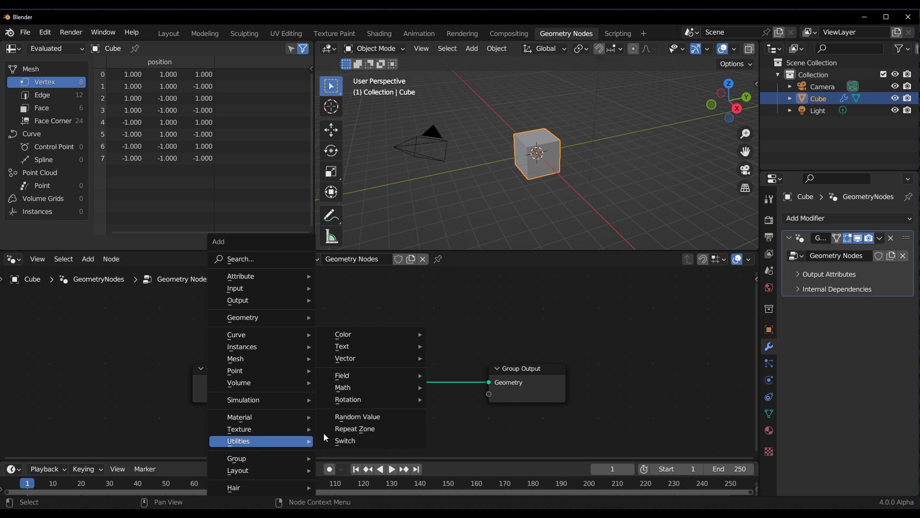
{"action": "left_click", "coordinate": [370, 428]}
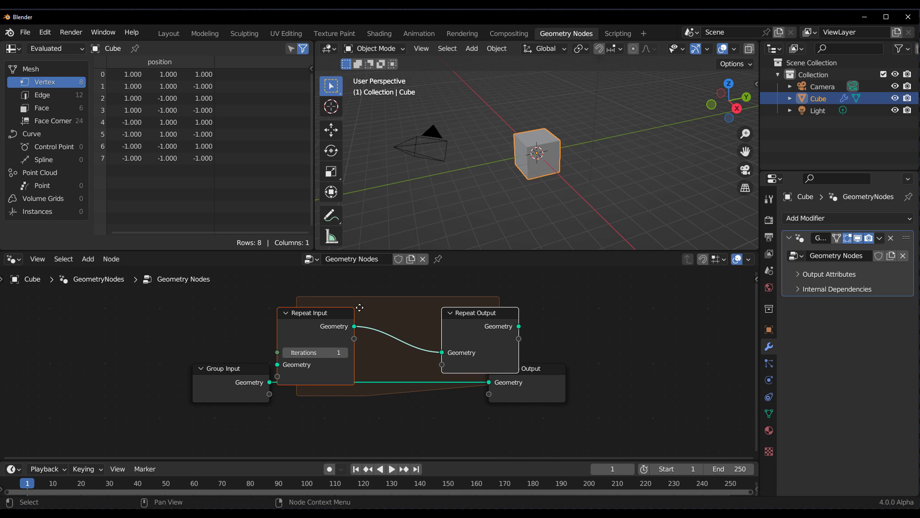
{"action": "left_click_drag", "start_coordinate": [252, 388], "coordinate": [277, 364]}
{"action": "left_click_drag", "start_coordinate": [523, 388], "coordinate": [601, 398]}
{"action": "left_click_drag", "start_coordinate": [519, 326], "coordinate": [568, 393]}
{"action": "left_click_drag", "start_coordinate": [482, 346], "coordinate": [487, 349]}
Switch to Houdini, create a Geometry object in the obj network and go inside it
{"action": "key", "text": "Tab"}
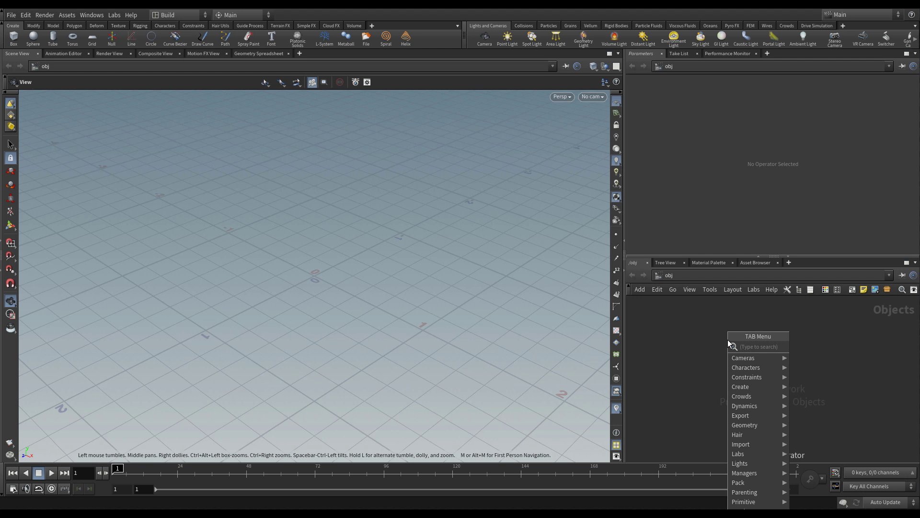
{"action": "type", "text": "geo"}
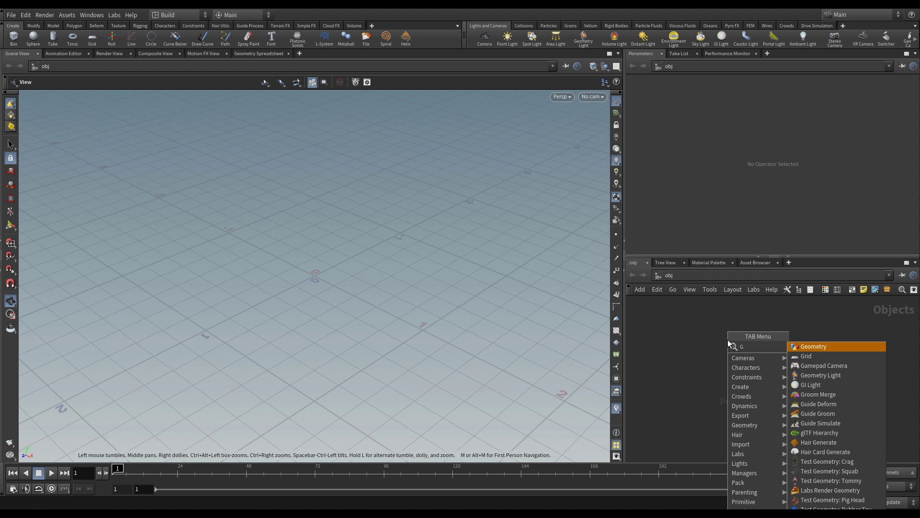
{"action": "key", "text": "Return"}
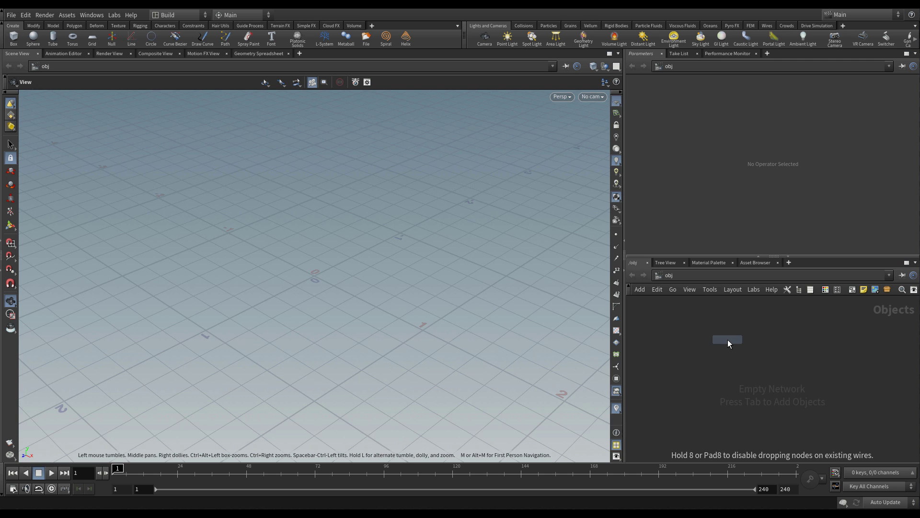
{"action": "left_click", "coordinate": [728, 339]}
{"action": "double_click", "coordinate": [728, 339]}
Add a Box node to the geo1 network
{"action": "key", "text": "Tab"}
{"action": "type", "text": "BOx"}
{"action": "key", "text": "Return"}
{"action": "left_click", "coordinate": [728, 340]}
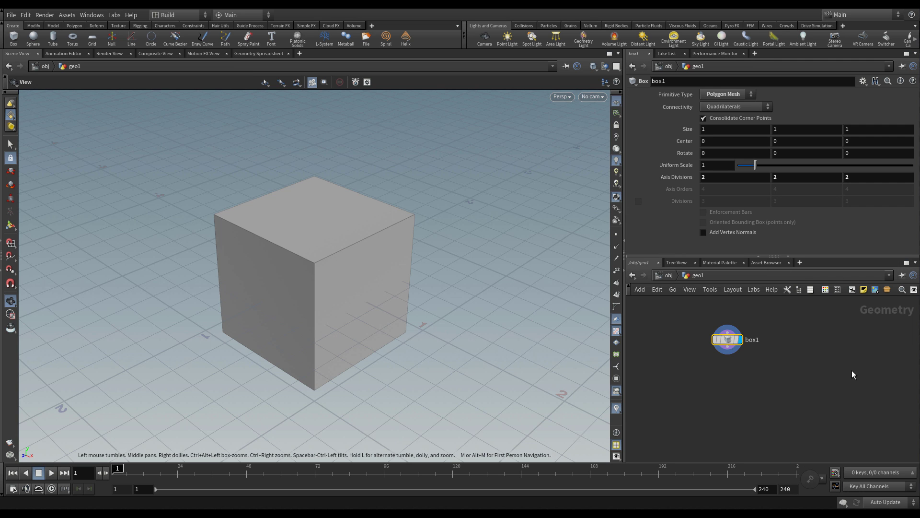
Add a For-Each Primitive block beside box1 and connect the box's output to foreach_begin1
{"action": "scroll", "coordinate": [801, 362], "scroll_direction": "up", "scroll_amount": 3}
{"action": "key", "text": "h"}
{"action": "key", "text": "Tab"}
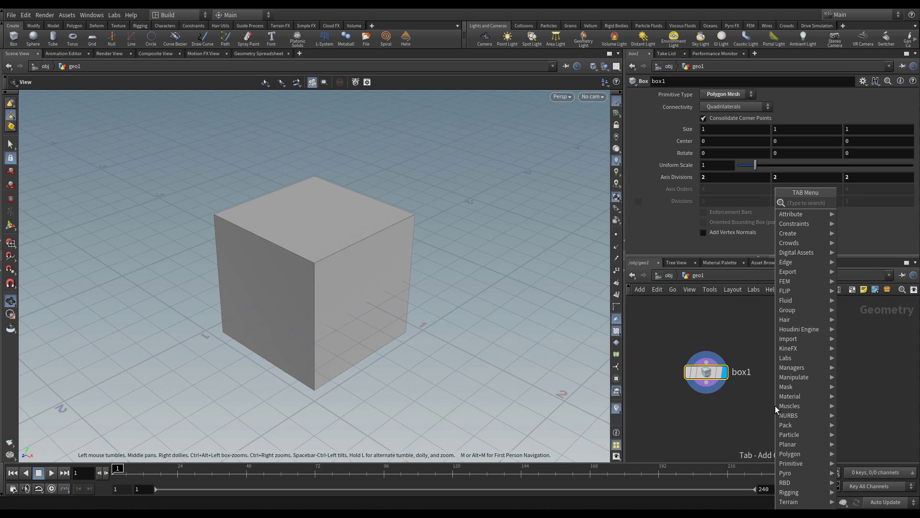
{"action": "type", "text": "FORE"}
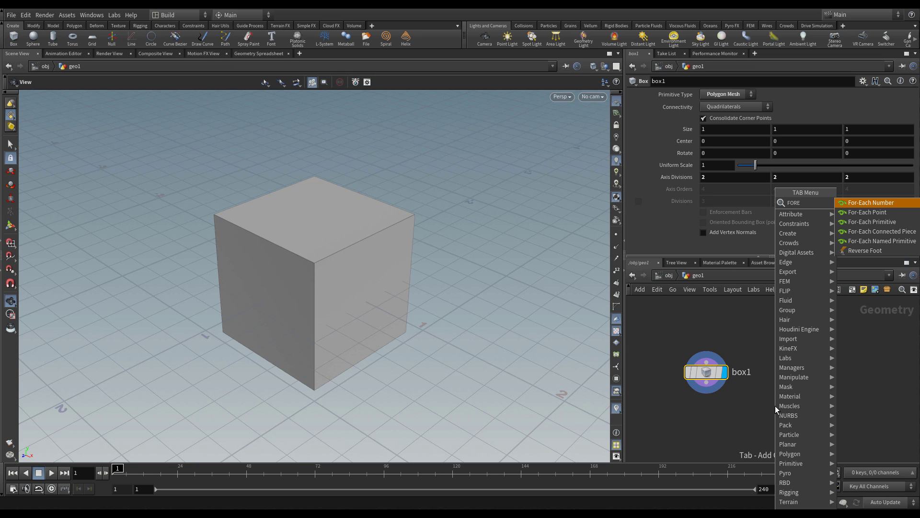
{"action": "key", "text": "Down"}
{"action": "key", "text": "Down"}
{"action": "key", "text": "Return"}
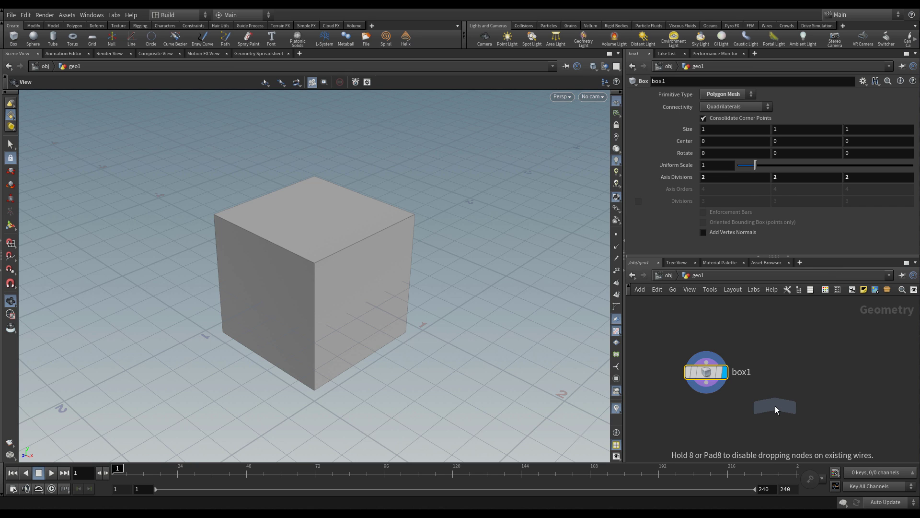
{"action": "left_click", "coordinate": [776, 405]}
{"action": "left_click_drag", "start_coordinate": [706, 383], "coordinate": [783, 358]}
Add a Null node below foreach_end1 and connect the block's output to it
{"action": "middle_click_drag", "start_coordinate": [867, 450], "coordinate": [856, 383]}
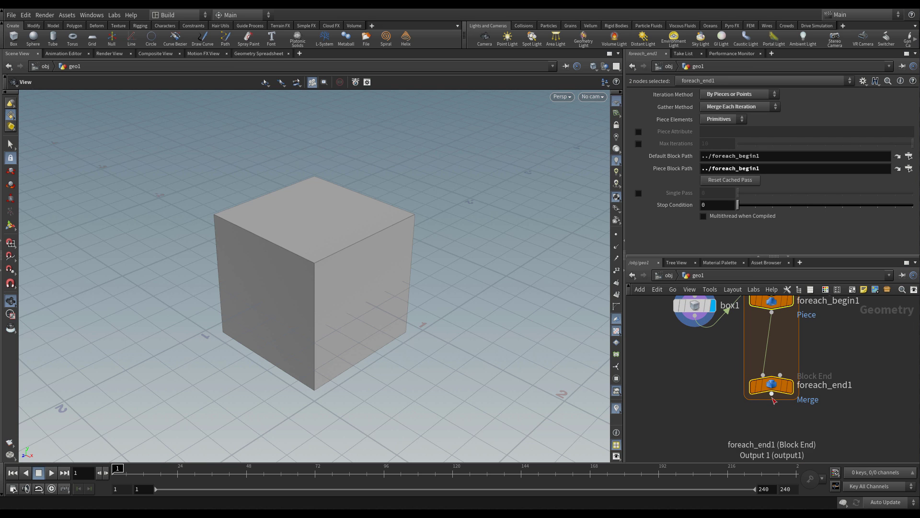
{"action": "key", "text": "Tab"}
{"action": "type", "text": "null"}
{"action": "key", "text": "Return"}
{"action": "left_click", "coordinate": [780, 427]}
{"action": "left_click_drag", "start_coordinate": [772, 393], "coordinate": [780, 417]}
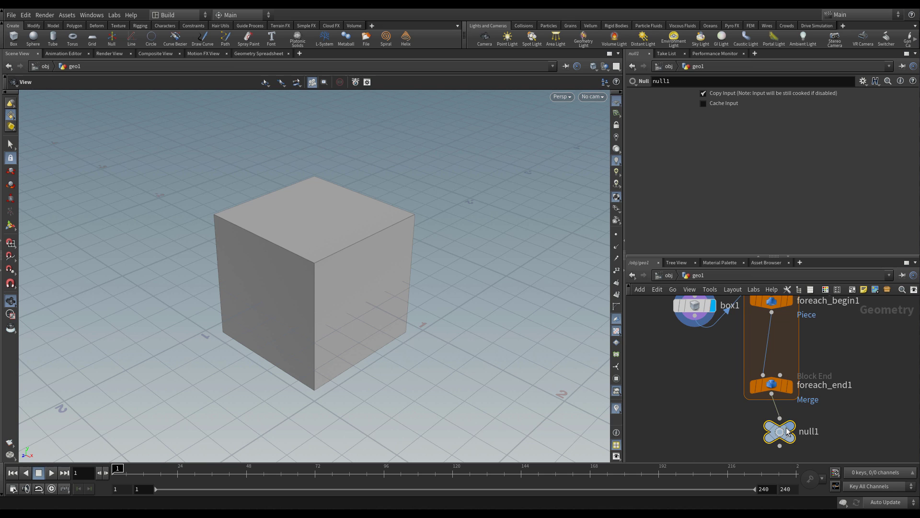
Insert a Transform node on the wire between foreach_begin1 and foreach_end1, with an X translation of 1.5
{"action": "middle_click_drag", "start_coordinate": [858, 408], "coordinate": [856, 444]}
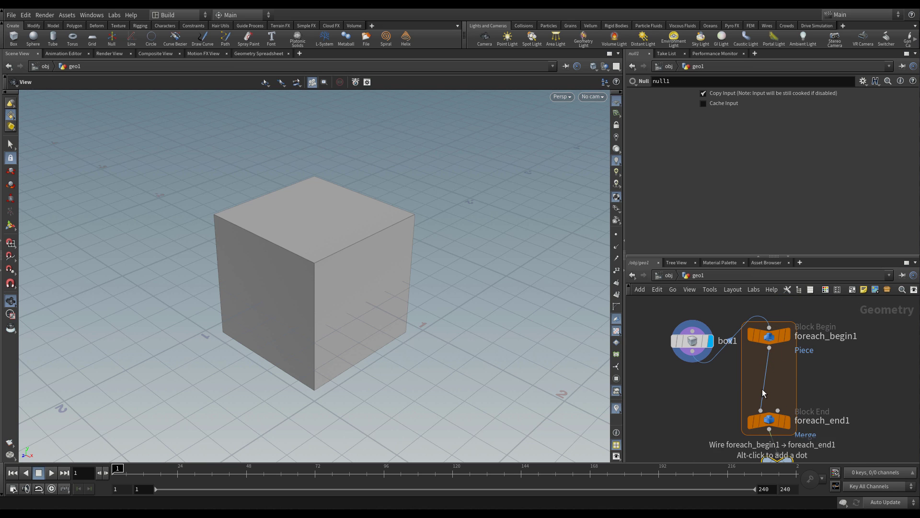
{"action": "key", "text": "Tab"}
{"action": "type", "text": "TRA"}
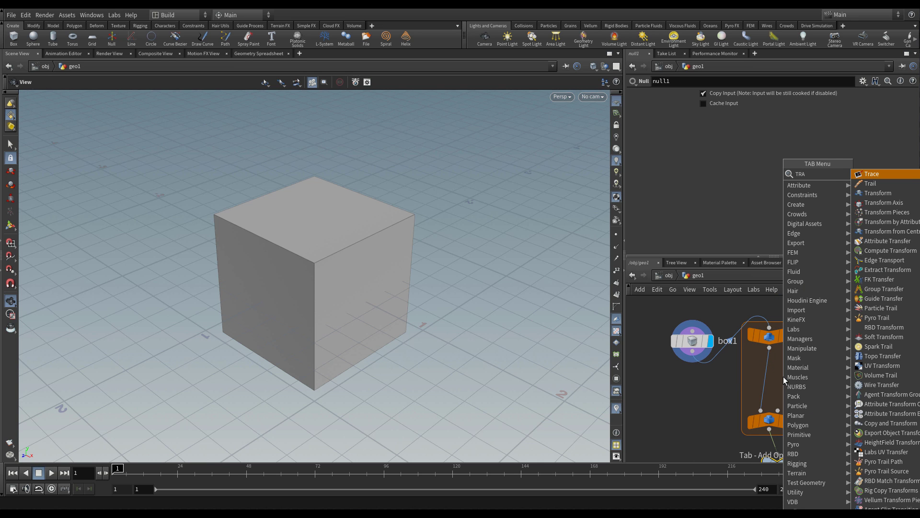
{"action": "key", "text": "Down"}
{"action": "key", "text": "Down"}
{"action": "key", "text": "Return"}
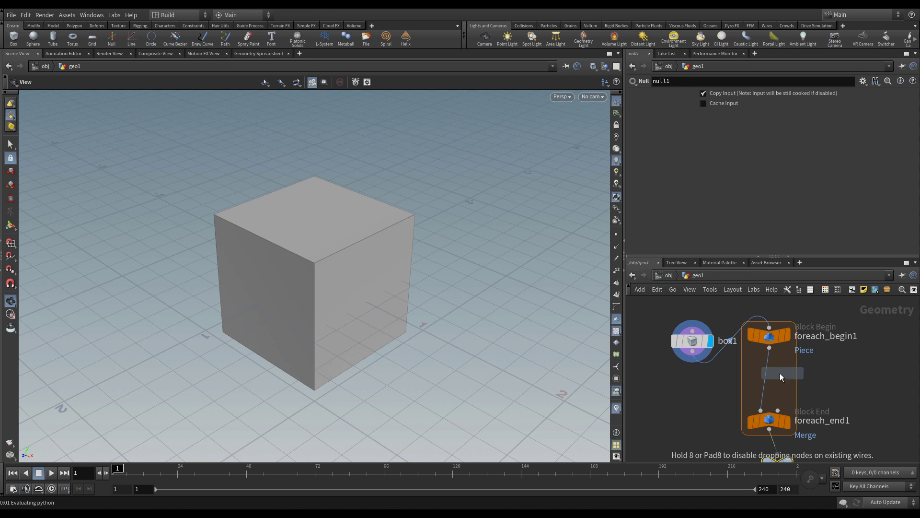
{"action": "left_click", "coordinate": [765, 379]}
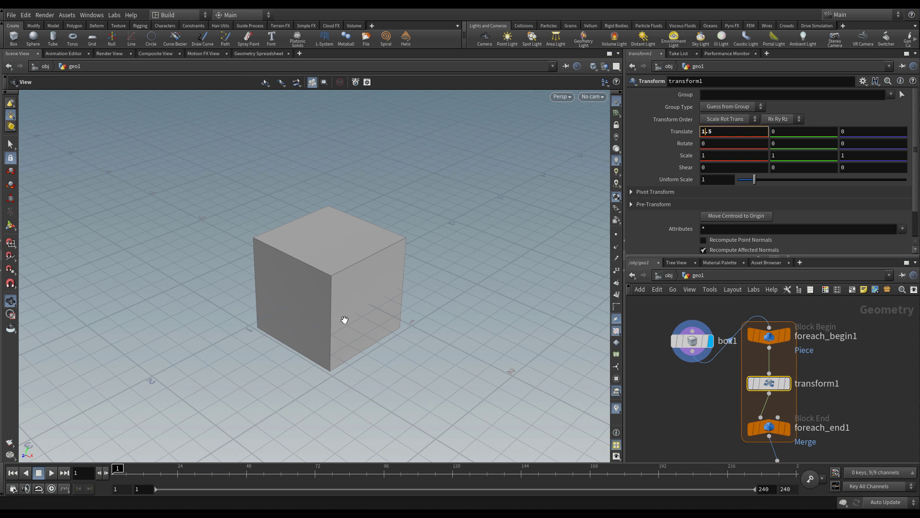
{"action": "right_click_drag", "start_coordinate": [344, 320], "coordinate": [483, 413]}
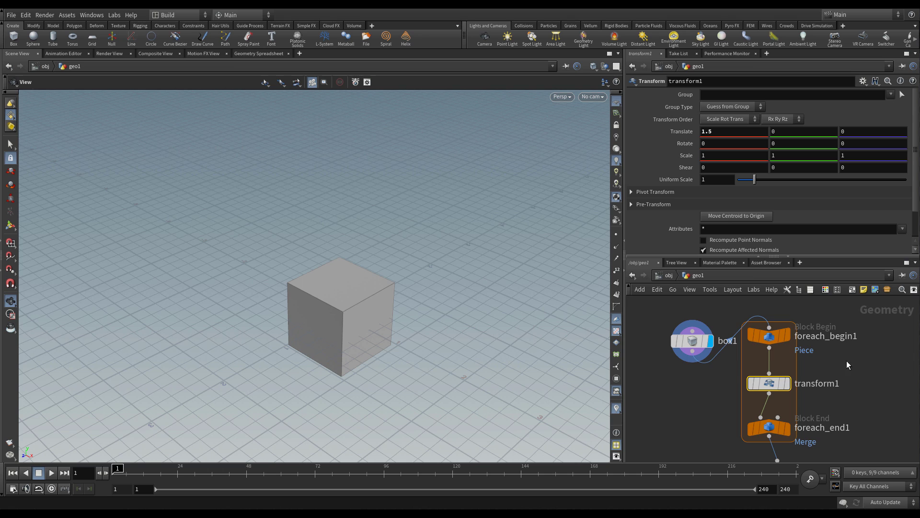
Set the method of foreach_begin1 to Fetch Feedback
{"action": "left_click", "coordinate": [770, 335]}
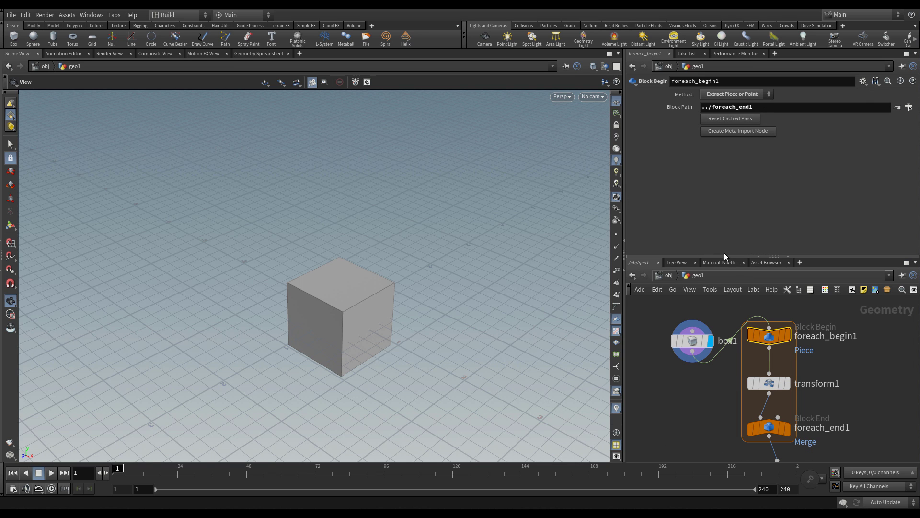
{"action": "middle_click_drag", "start_coordinate": [446, 359], "coordinate": [233, 314]}
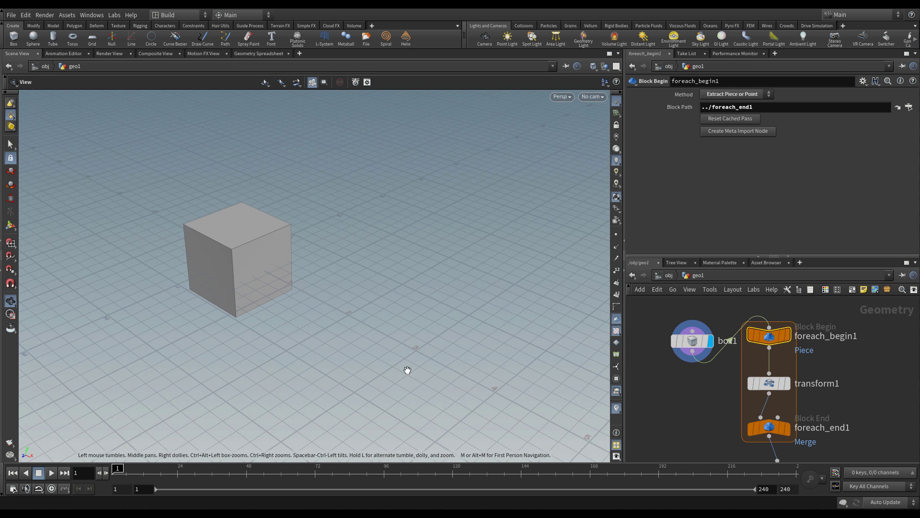
{"action": "left_click", "coordinate": [749, 96]}
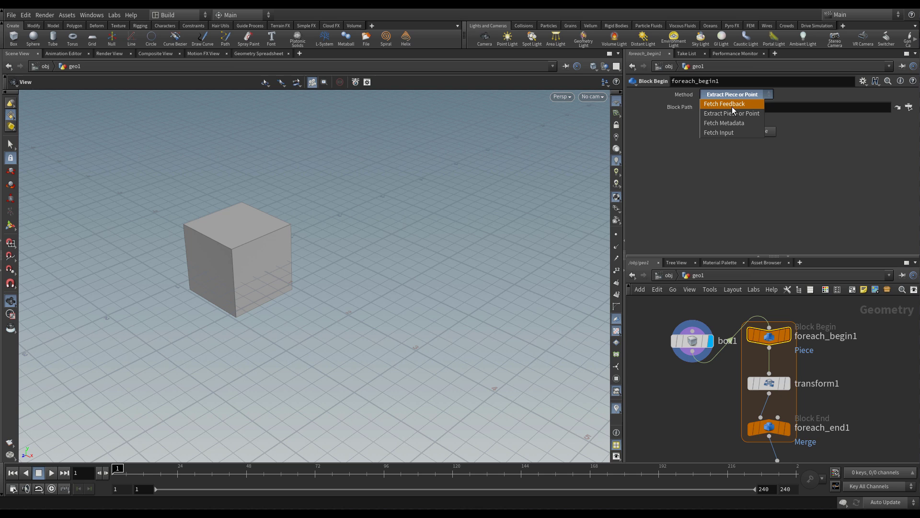
{"action": "left_click", "coordinate": [732, 105]}
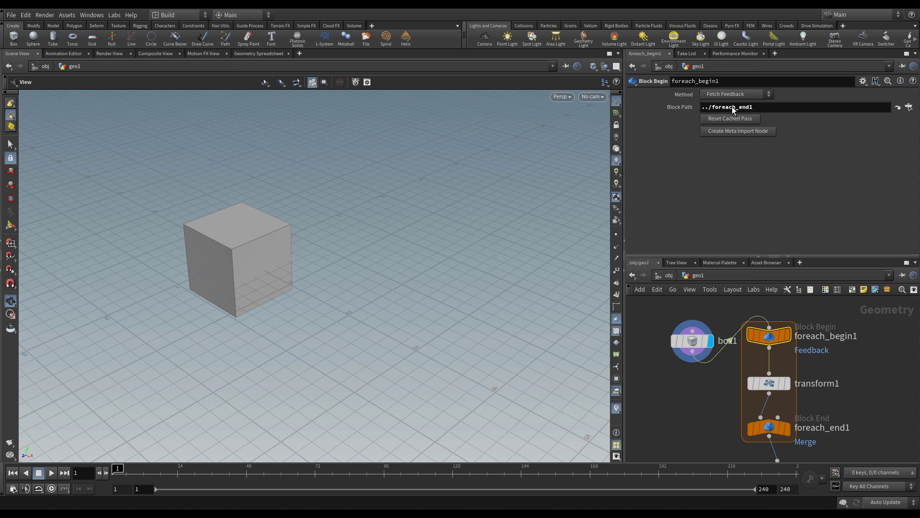
Set the iteration method of foreach_end1 to By Count
{"action": "left_click", "coordinate": [768, 427]}
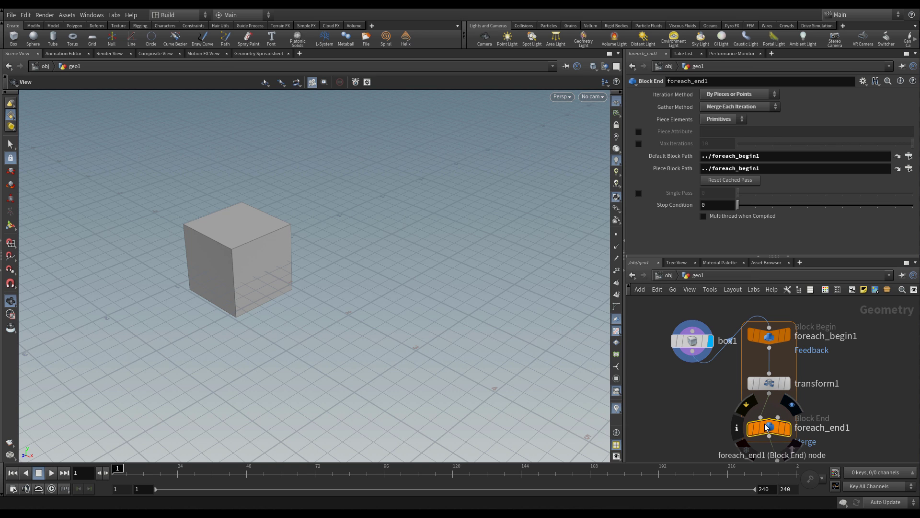
{"action": "left_click", "coordinate": [722, 95]}
{"action": "left_click", "coordinate": [726, 122]}
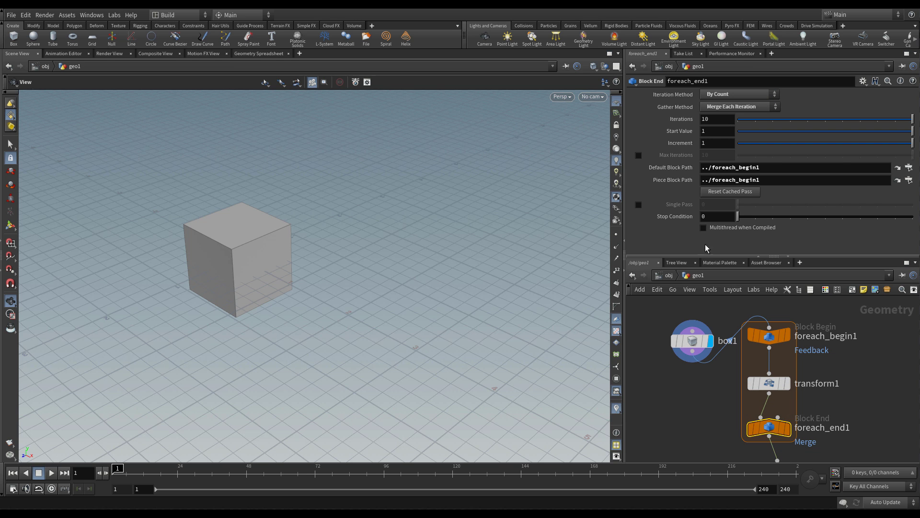
Display the output of foreach_end1 in the viewport and examine the repeated boxes along with the Iterations setting
{"action": "scroll", "coordinate": [359, 366], "scroll_direction": "down", "scroll_amount": 2}
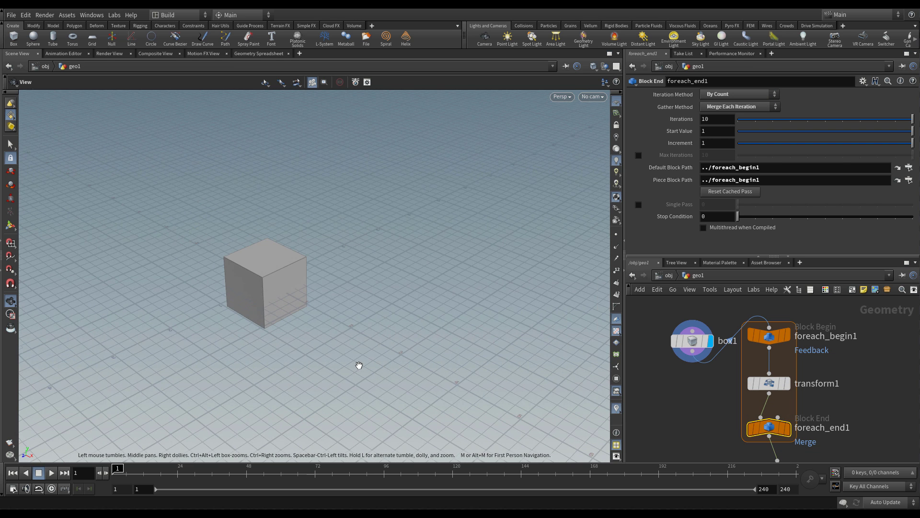
{"action": "left_click", "coordinate": [786, 435]}
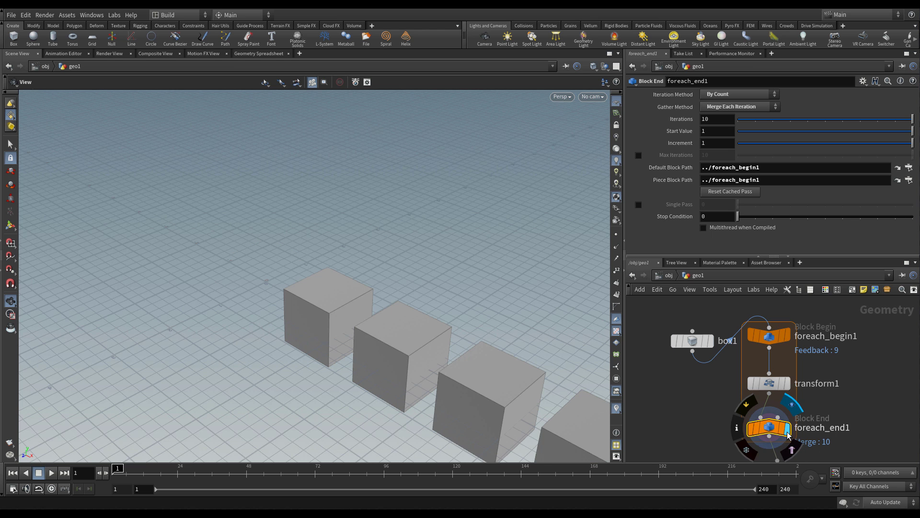
{"action": "middle_click_drag", "start_coordinate": [422, 380], "coordinate": [374, 379]}
{"action": "left_click_drag", "start_coordinate": [374, 379], "coordinate": [436, 367]}
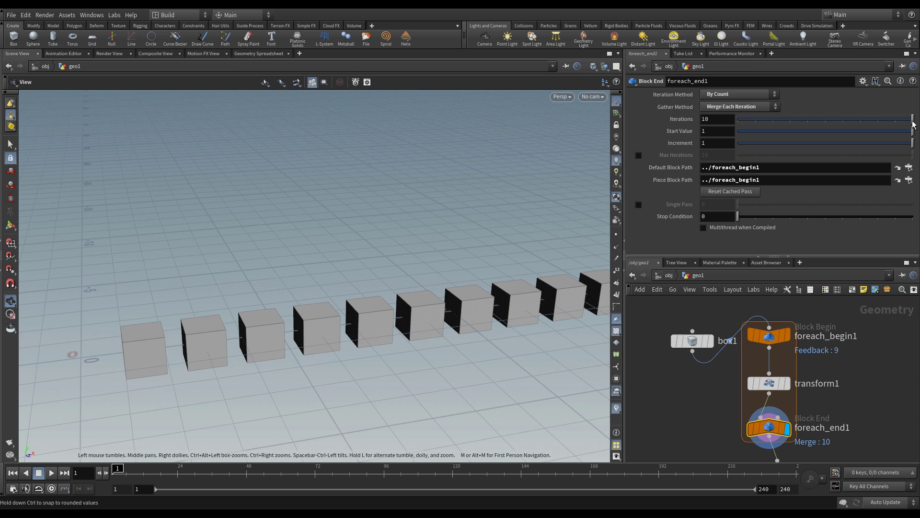
{"action": "mouse_move", "coordinate": [913, 124]}
{"action": "left_mouse_down"}
{"action": "mouse_move", "coordinate": [735, 123]}
{"action": "mouse_move", "coordinate": [917, 128]}
{"action": "left_mouse_up"}
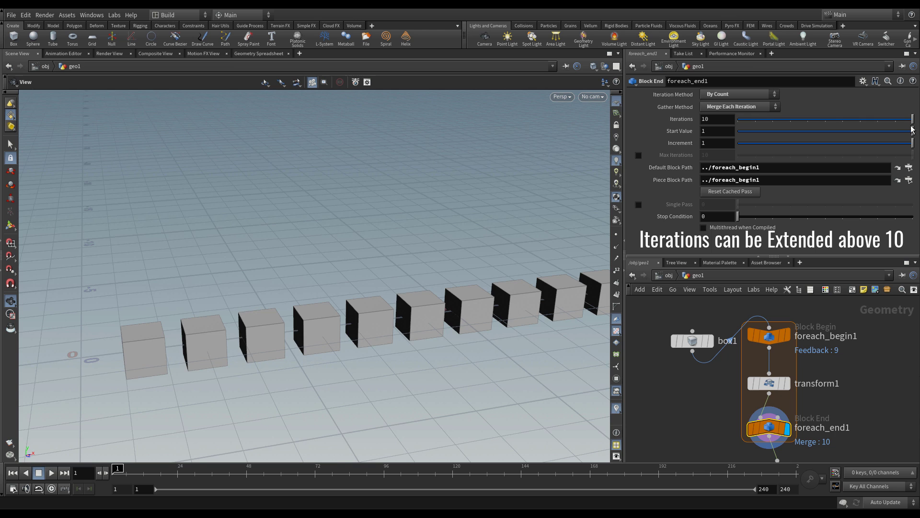
{"action": "scroll", "coordinate": [396, 277], "scroll_direction": "down", "scroll_amount": 3}
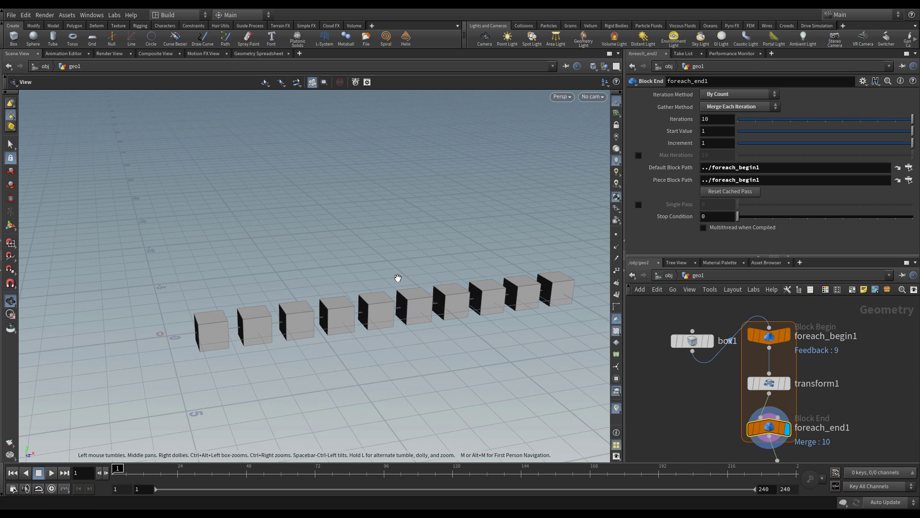
Set the gather method of foreach_end1 to Feedback Each Iteration and try a lower iteration count
{"action": "left_click", "coordinate": [728, 108]}
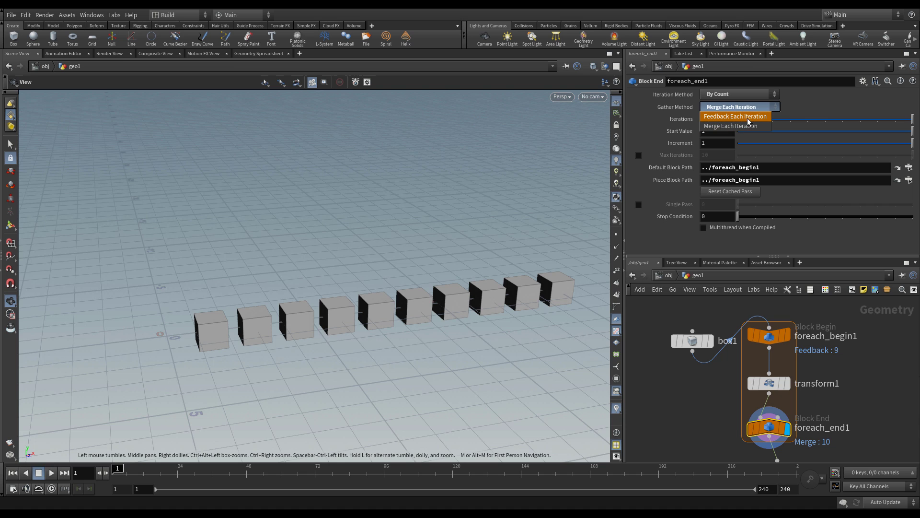
{"action": "left_click", "coordinate": [747, 117]}
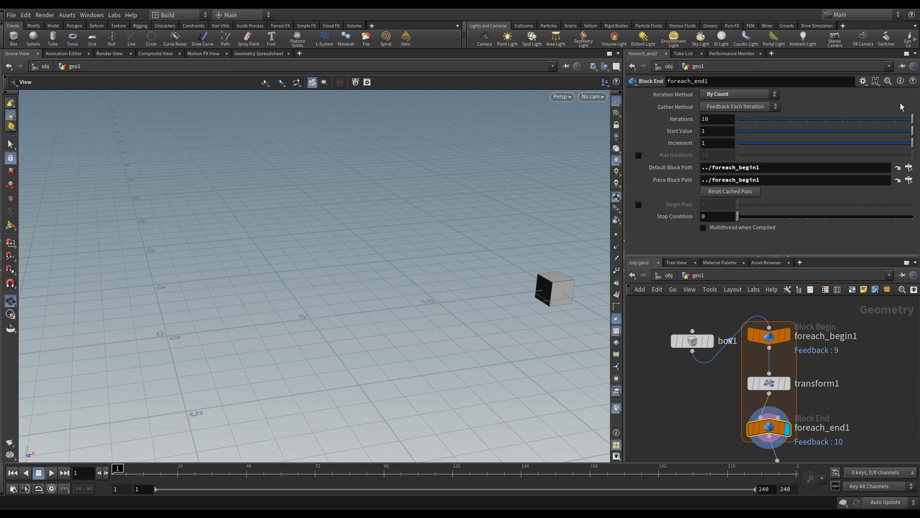
{"action": "left_click_drag", "start_coordinate": [912, 120], "coordinate": [836, 123]}
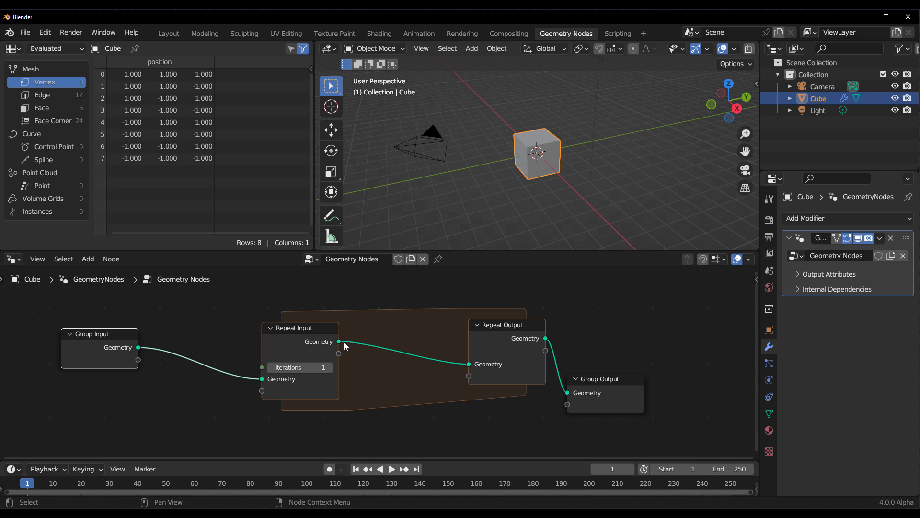
Insert a Transform Geometry node between Repeat Input and Repeat Output
{"action": "left_click_drag", "start_coordinate": [345, 346], "coordinate": [384, 323]}
{"action": "type", "text": "TR"}
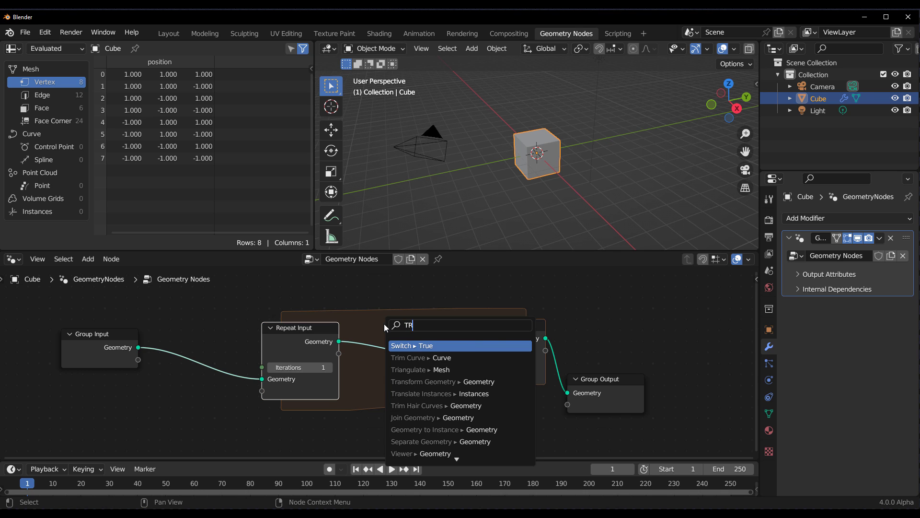
{"action": "type", "text": "AN"}
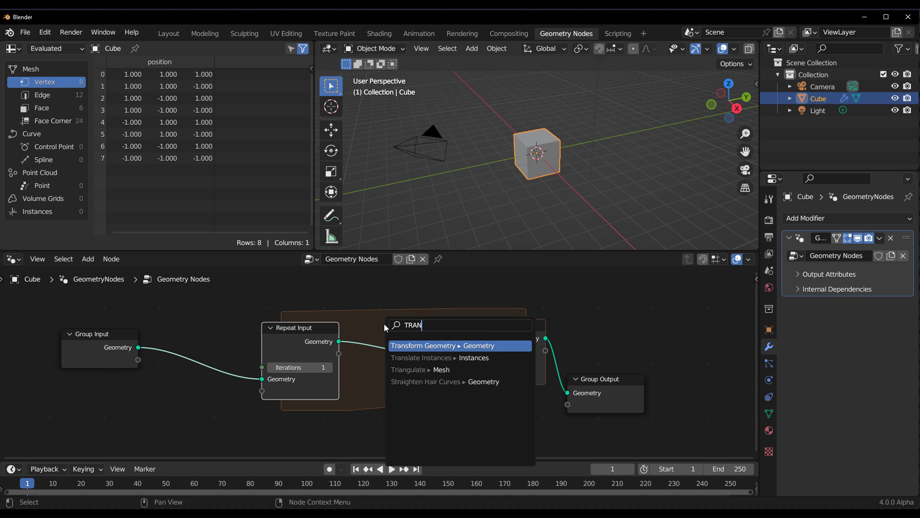
{"action": "key", "text": "Return"}
{"action": "left_click", "coordinate": [369, 325]}
{"action": "left_click_drag", "start_coordinate": [450, 331], "coordinate": [468, 363]}
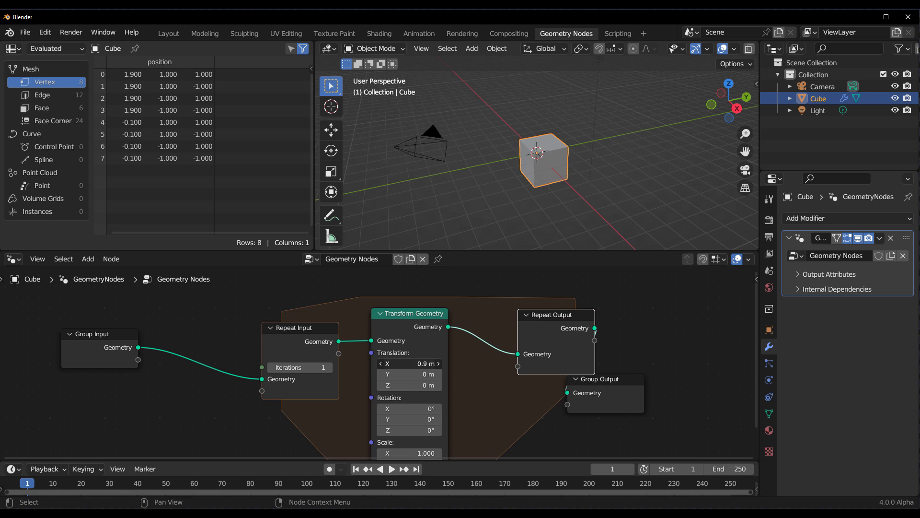
Set the Transform Geometry node's X translation to 4.8 m
{"action": "left_click_drag", "start_coordinate": [410, 363], "coordinate": [453, 363]}
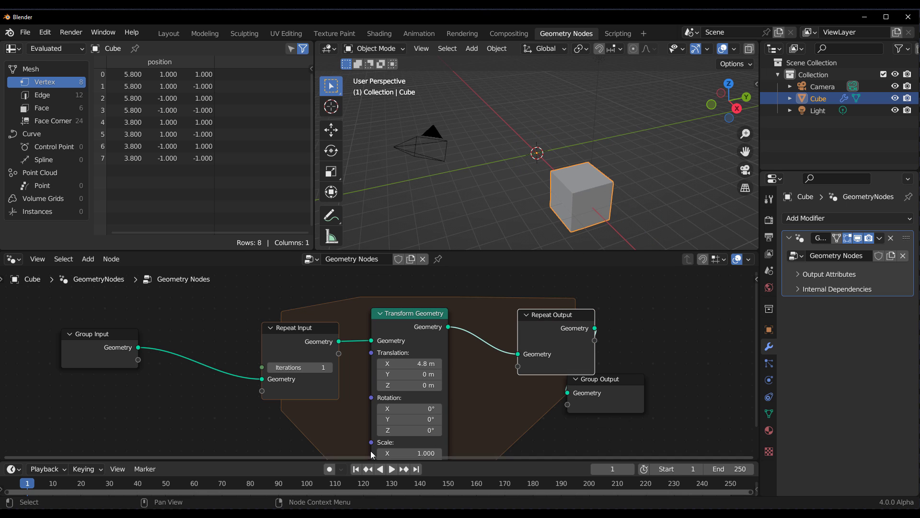
{"action": "scroll", "coordinate": [453, 207], "scroll_direction": "down", "scroll_amount": 5}
{"action": "middle_click_drag", "start_coordinate": [453, 205], "coordinate": [537, 213]}
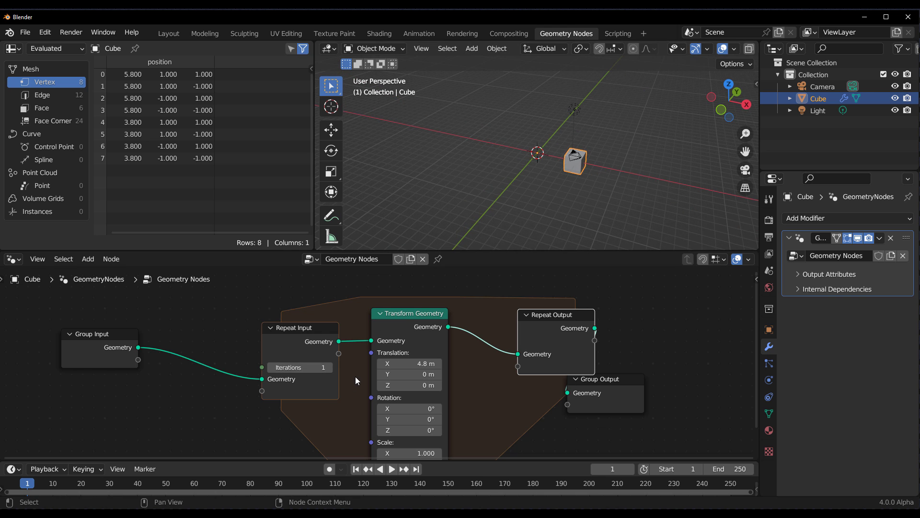
{"action": "scroll", "coordinate": [634, 156], "scroll_direction": "up", "scroll_amount": 5}
Set Y translation to 4.1 m, X rotation to 21.2° and Z rotation to 13.3°, and try the repeat zone with 4 iterations
{"action": "mouse_move", "coordinate": [304, 368]}
{"action": "left_mouse_down"}
{"action": "mouse_move", "coordinate": [336, 368]}
{"action": "mouse_move", "coordinate": [288, 372]}
{"action": "left_mouse_up"}
{"action": "scroll", "coordinate": [483, 156], "scroll_direction": "down", "scroll_amount": 6}
{"action": "middle_click_drag", "start_coordinate": [483, 157], "coordinate": [547, 170]}
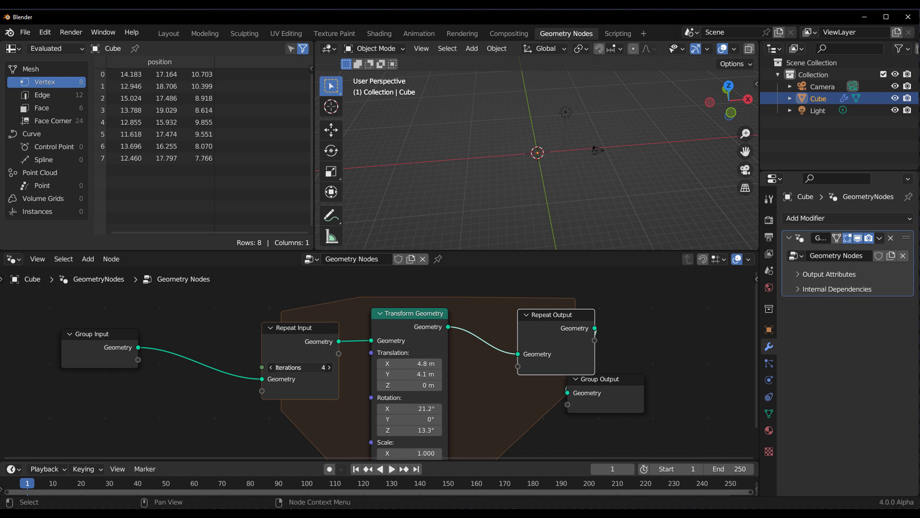
{"action": "left_click_drag", "start_coordinate": [300, 367], "coordinate": [281, 367]}
{"action": "middle_click_drag", "start_coordinate": [586, 165], "coordinate": [504, 204]}
{"action": "scroll", "coordinate": [547, 174], "scroll_direction": "down", "scroll_amount": 4}
Add a Join Geometry node before Repeat Output and feed it both the transformed geometry and the Repeat Input geometry
{"action": "left_click_drag", "start_coordinate": [550, 315], "coordinate": [610, 302]}
{"action": "left_click_drag", "start_coordinate": [448, 327], "coordinate": [478, 308]}
{"action": "left_click", "coordinate": [505, 331]}
{"action": "left_click", "coordinate": [501, 318]}
{"action": "left_click_drag", "start_coordinate": [547, 306], "coordinate": [584, 347]}
{"action": "left_click_drag", "start_coordinate": [439, 326], "coordinate": [412, 384]}
{"action": "left_click_drag", "start_coordinate": [339, 341], "coordinate": [470, 318]}
Set the repeat zone's iterations to 10 and examine the resulting chain of cubes
{"action": "mouse_move", "coordinate": [305, 367]}
{"action": "left_mouse_down"}
{"action": "mouse_move", "coordinate": [330, 367]}
{"action": "mouse_move", "coordinate": [302, 367]}
{"action": "left_mouse_up"}
{"action": "scroll", "coordinate": [486, 165], "scroll_direction": "down", "scroll_amount": 8}
{"action": "middle_click_drag", "start_coordinate": [530, 160], "coordinate": [424, 213], "text": "shift"}
{"action": "left_click", "coordinate": [307, 367]}
{"action": "type", "text": "10"}
{"action": "key", "text": "Return"}
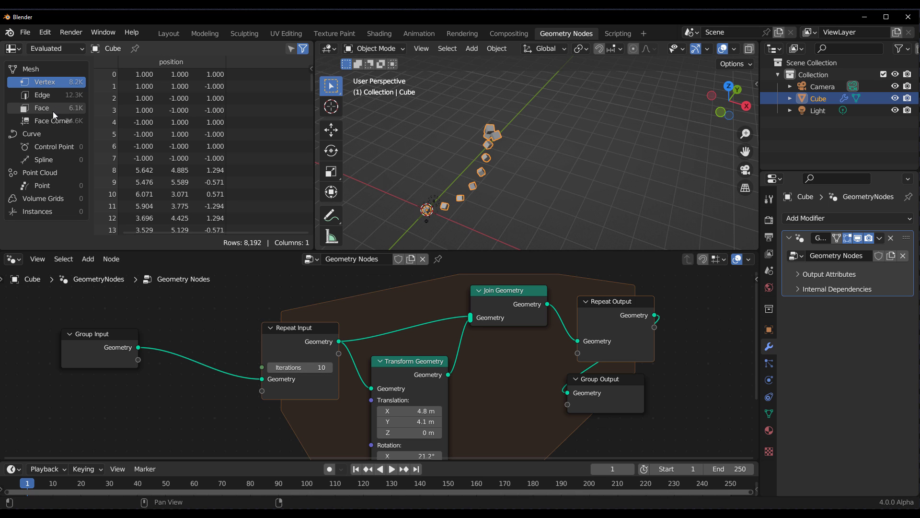
{"action": "middle_click_drag", "start_coordinate": [493, 144], "coordinate": [537, 158]}
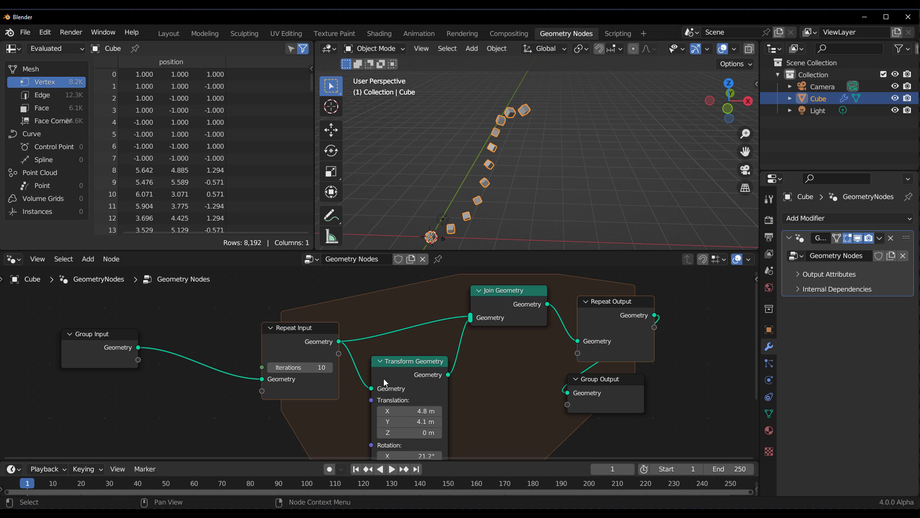
Move the Transform Geometry node down and insert a second one on the link from Repeat Input to Join Geometry
{"action": "left_click_drag", "start_coordinate": [421, 375], "coordinate": [416, 367]}
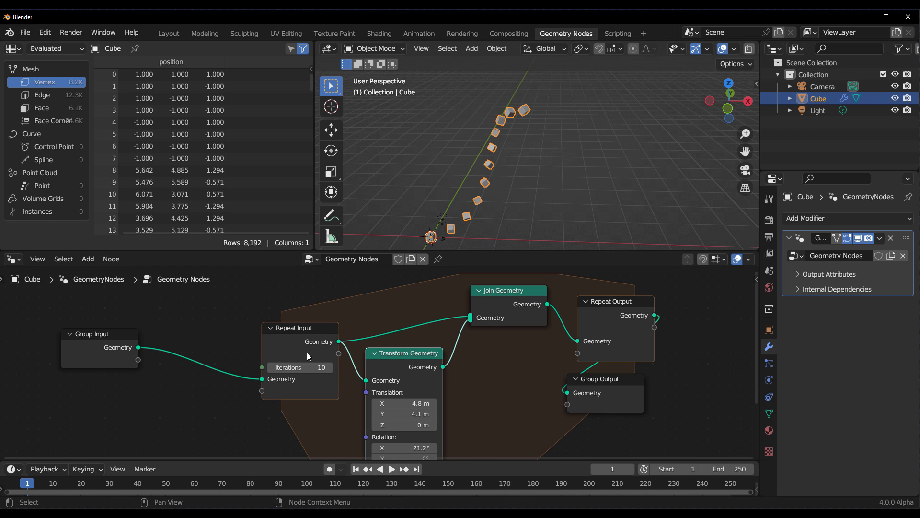
{"action": "left_click_drag", "start_coordinate": [383, 360], "coordinate": [384, 445]}
{"action": "key", "text": "shift+a"}
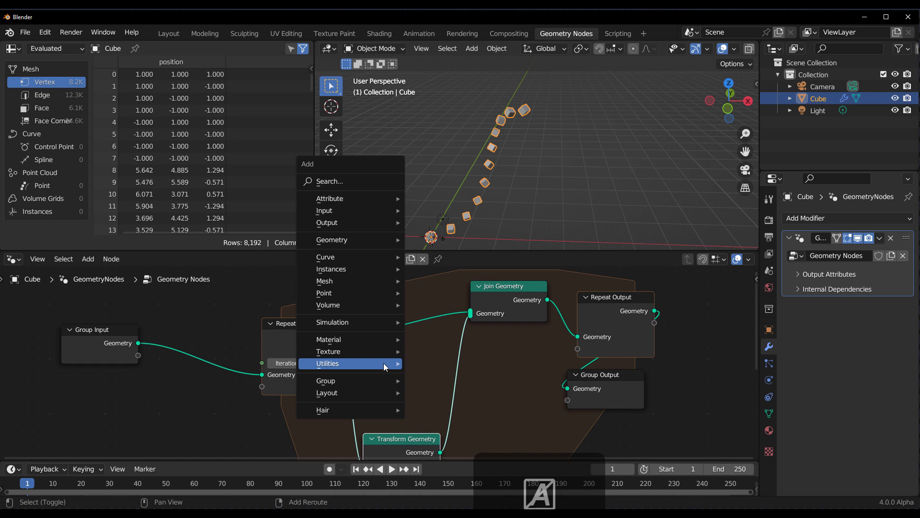
{"action": "mouse_move", "coordinate": [358, 228]}
{"action": "left_click", "coordinate": [336, 181]}
{"action": "type", "text": "tra"}
{"action": "key", "text": "Return"}
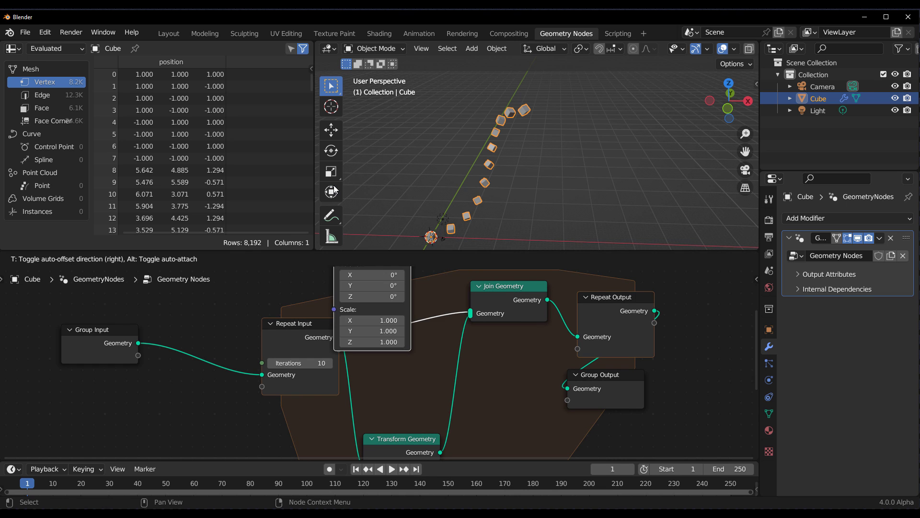
{"action": "left_click", "coordinate": [383, 281]}
Set the second Transform Geometry node's X translation to -30.3 m and examine the multiplied cubes
{"action": "left_click_drag", "start_coordinate": [421, 323], "coordinate": [264, 323]}
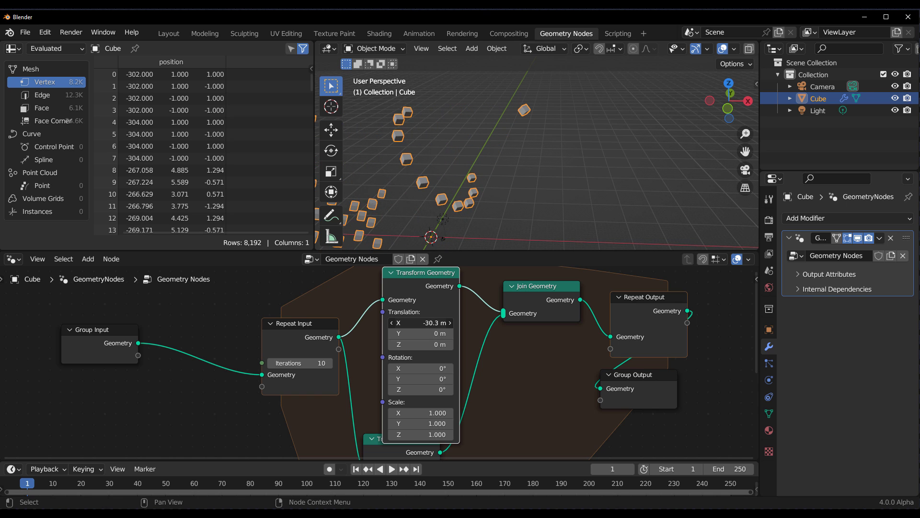
{"action": "middle_click_drag", "start_coordinate": [558, 131], "coordinate": [510, 157]}
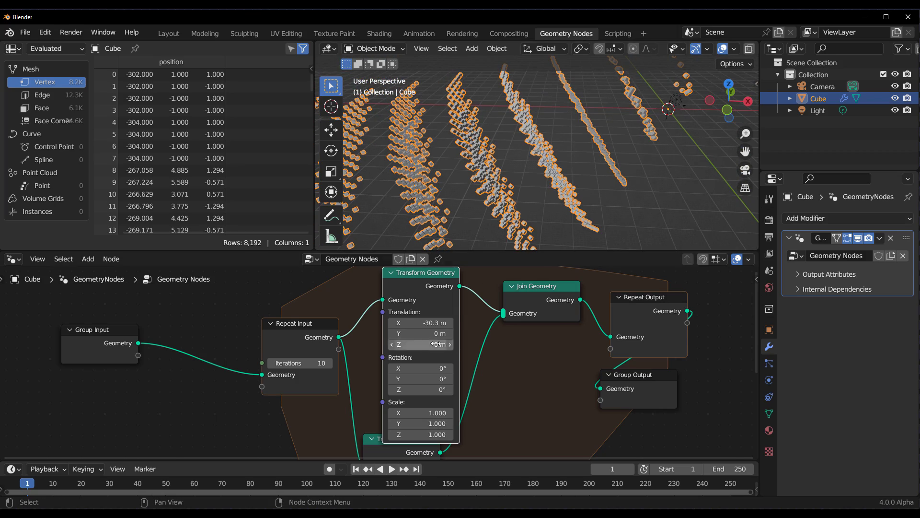
{"action": "middle_click_drag", "start_coordinate": [342, 368], "coordinate": [424, 323]}
{"action": "scroll", "coordinate": [499, 368], "scroll_direction": "down", "scroll_amount": 4}
Reduce the repeat zone to 3 iterations and set the second Transform Geometry node's Y rotation to 11.4°
{"action": "middle_click_drag", "start_coordinate": [475, 170], "coordinate": [629, 100]}
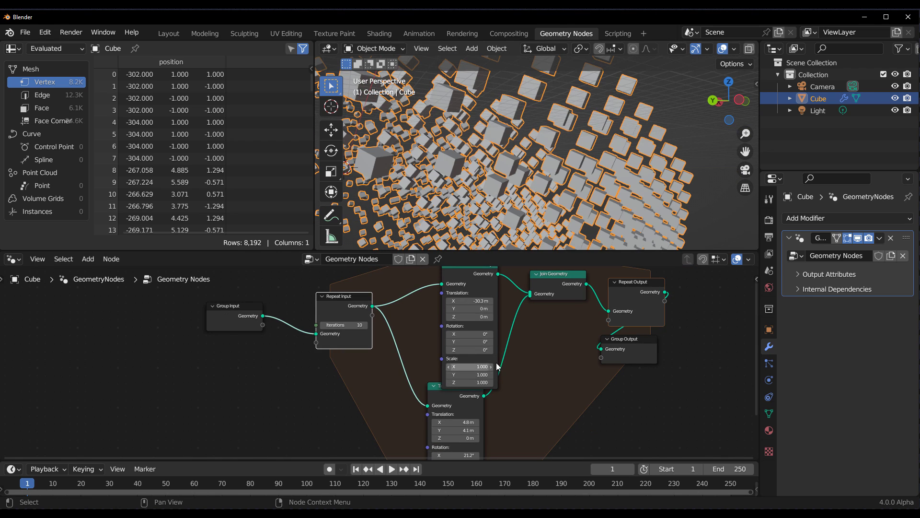
{"action": "middle_click_drag", "start_coordinate": [477, 367], "coordinate": [542, 444]}
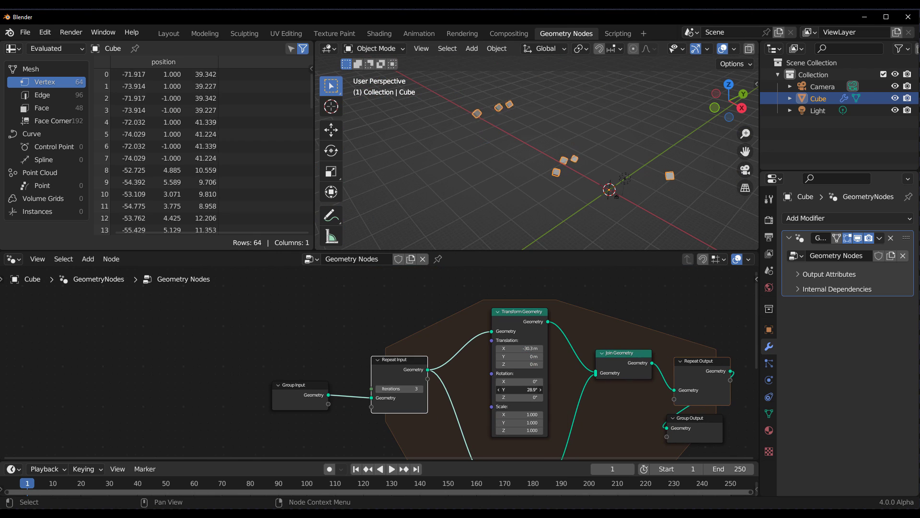
{"action": "mouse_move", "coordinate": [519, 389]}
{"action": "left_mouse_down"}
{"action": "mouse_move", "coordinate": [487, 389]}
{"action": "mouse_move", "coordinate": [513, 390]}
{"action": "left_mouse_up"}
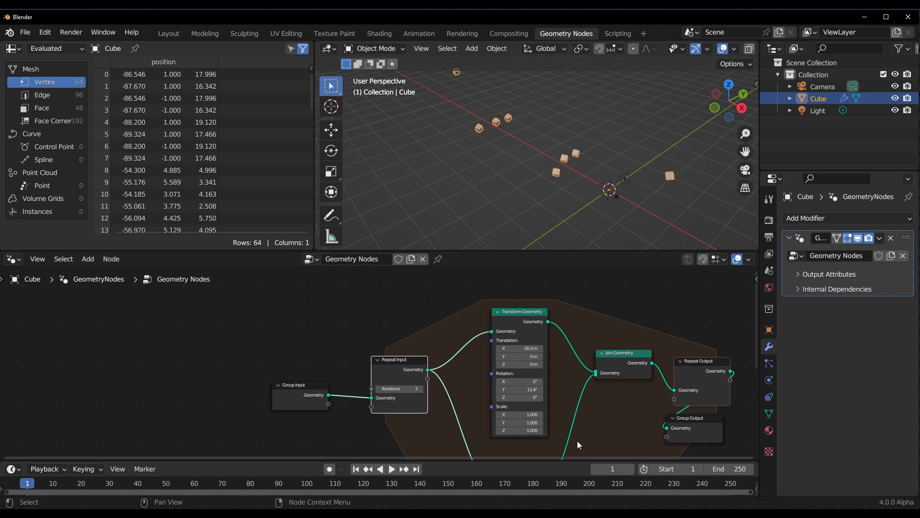
Add a Simulation Zone below the repeat zone and wire it between Group Input and Group Output
{"action": "scroll", "coordinate": [577, 404], "scroll_direction": "down", "scroll_amount": 3}
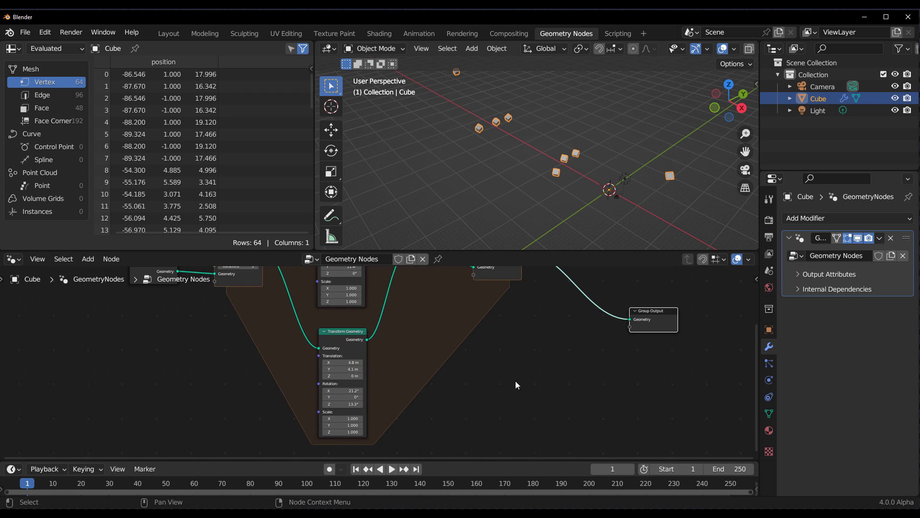
{"action": "key", "text": "shift+a"}
{"action": "mouse_move", "coordinate": [515, 380]}
{"action": "mouse_move", "coordinate": [495, 408]}
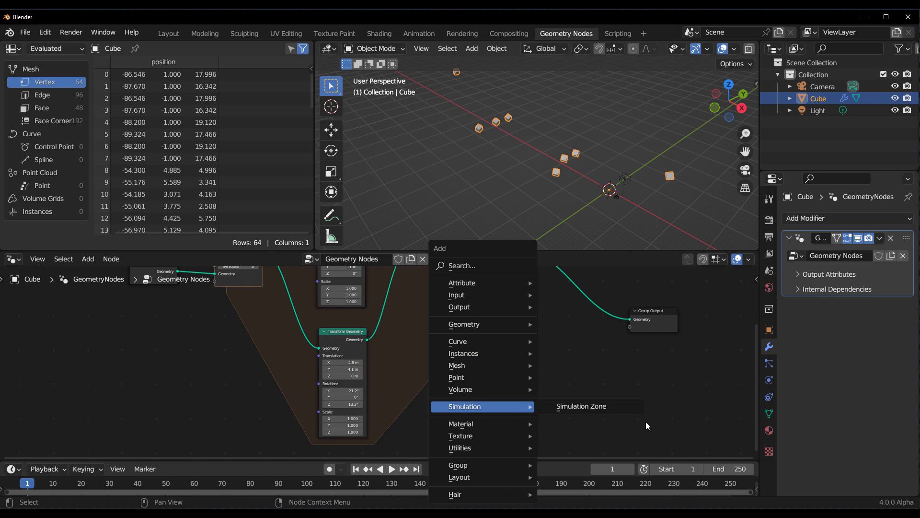
{"action": "left_click", "coordinate": [589, 407]}
{"action": "left_click", "coordinate": [516, 360]}
{"action": "left_click_drag", "start_coordinate": [652, 311], "coordinate": [701, 333]}
{"action": "left_click_drag", "start_coordinate": [616, 370], "coordinate": [643, 356]}
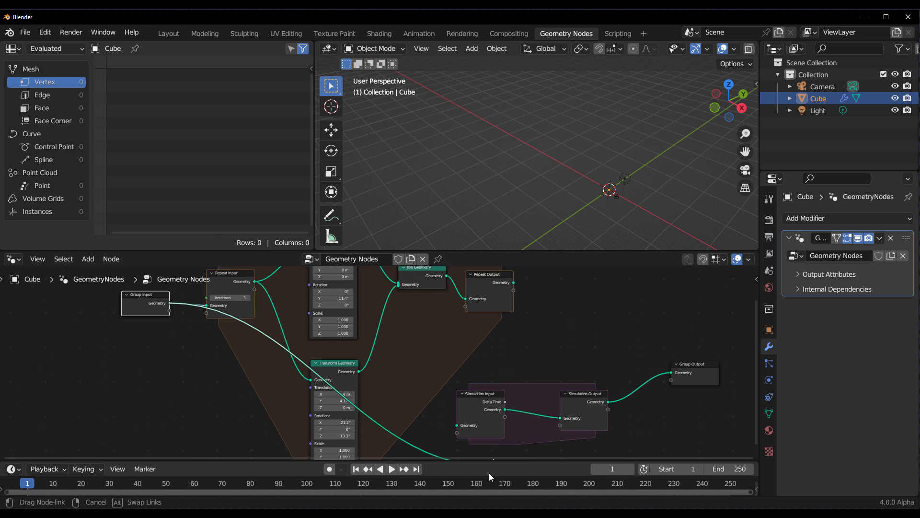
Insert a Transform Geometry node between Simulation Input and Simulation Output
{"action": "key", "text": "shift+a"}
{"action": "mouse_move", "coordinate": [529, 383]}
{"action": "type", "text": "tra"}
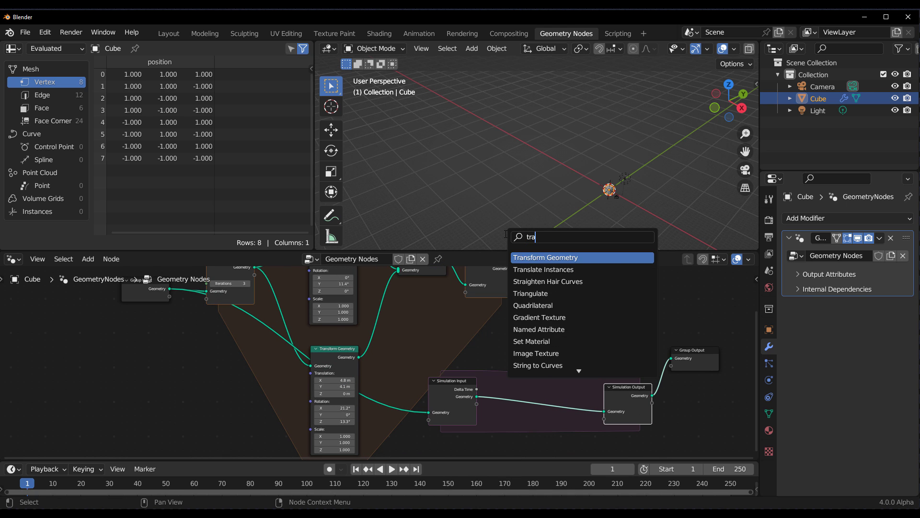
{"action": "key", "text": "Return"}
{"action": "left_click", "coordinate": [587, 384]}
Set the simulated Transform Geometry node's X translation to 1.8 m and play the animation
{"action": "scroll", "coordinate": [587, 383], "scroll_direction": "up", "scroll_amount": 3}
{"action": "left_click_drag", "start_coordinate": [638, 411], "coordinate": [662, 411]}
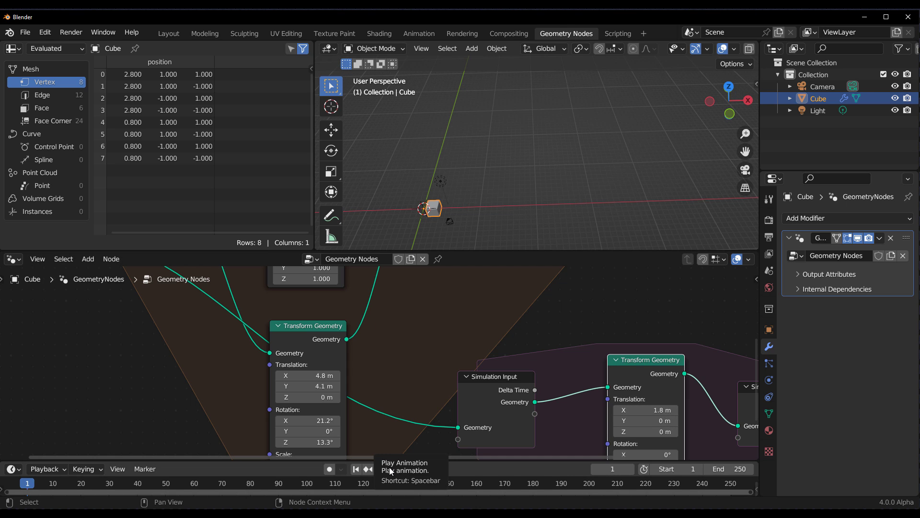
{"action": "left_click", "coordinate": [389, 469]}
Join the Simulation Input geometry with its transformed copy before Simulation Output, and replay the animation from frame 1
{"action": "left_click_drag", "start_coordinate": [663, 380], "coordinate": [689, 424]}
{"action": "left_click", "coordinate": [738, 383]}
{"action": "left_click", "coordinate": [640, 367]}
{"action": "left_click_drag", "start_coordinate": [534, 417], "coordinate": [533, 453]}
{"action": "left_click_drag", "start_coordinate": [485, 383], "coordinate": [594, 365]}
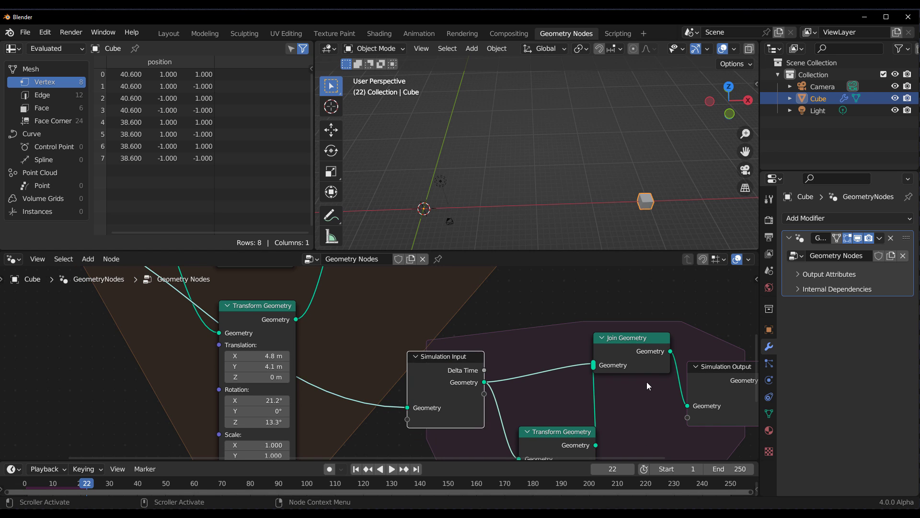
{"action": "left_click", "coordinate": [355, 469]}
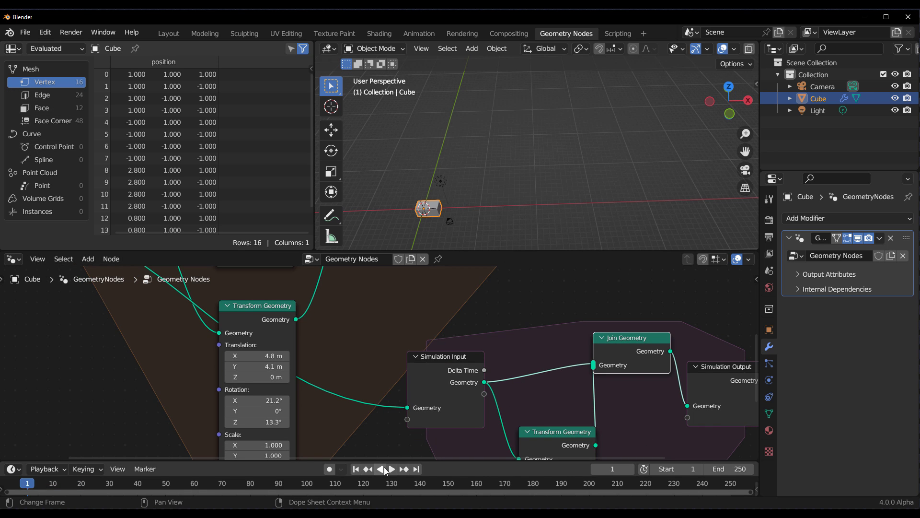
{"action": "left_click", "coordinate": [389, 469]}
Insert a second Transform Geometry node between Simulation Input and Join Geometry
{"action": "key", "text": "shift+a"}
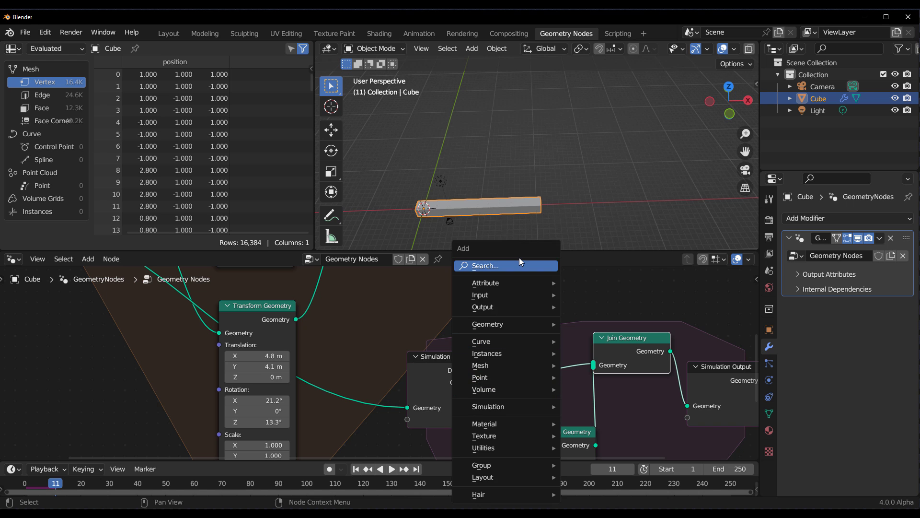
{"action": "left_click", "coordinate": [519, 262]}
{"action": "type", "text": "trand"}
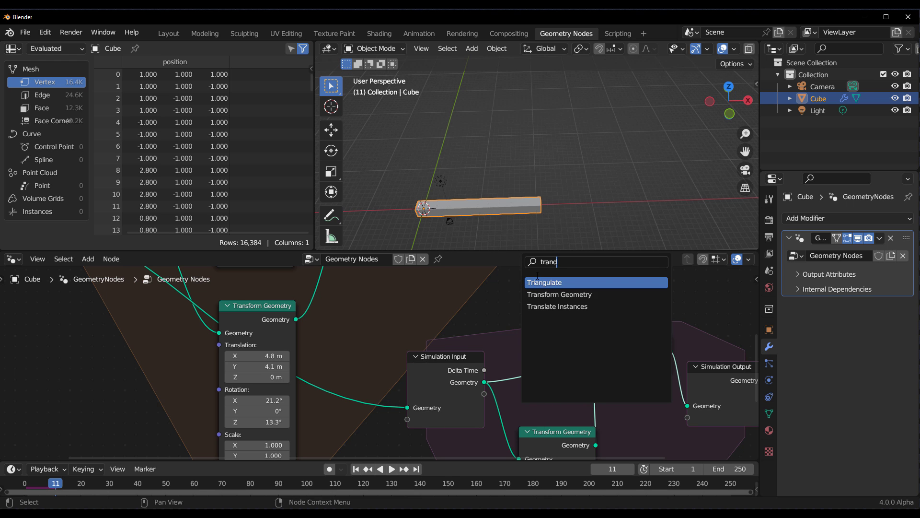
{"action": "key", "text": "Return"}
{"action": "scroll", "coordinate": [531, 393], "scroll_direction": "down", "scroll_amount": 1}
{"action": "left_click", "coordinate": [531, 393]}
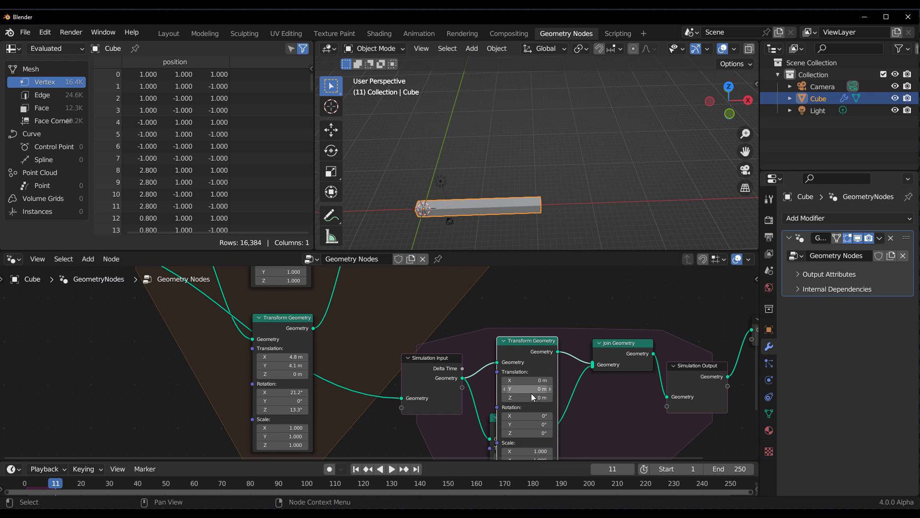
At frame 1, set the new node's translation to Y 27.8 m and Z 10.5 m, and play the simulation
{"action": "left_click", "coordinate": [357, 470]}
{"action": "mouse_move", "coordinate": [541, 389]}
{"action": "left_mouse_down"}
{"action": "mouse_move", "coordinate": [580, 389]}
{"action": "mouse_move", "coordinate": [557, 397]}
{"action": "left_mouse_up"}
{"action": "scroll", "coordinate": [583, 197], "scroll_direction": "down", "scroll_amount": 3}
{"action": "middle_click_drag", "start_coordinate": [583, 197], "coordinate": [539, 192]}
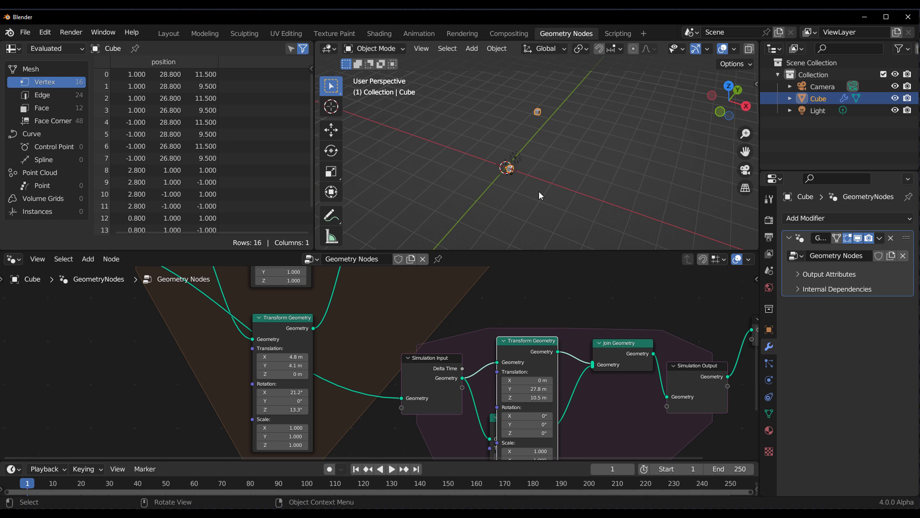
{"action": "left_click", "coordinate": [393, 469]}
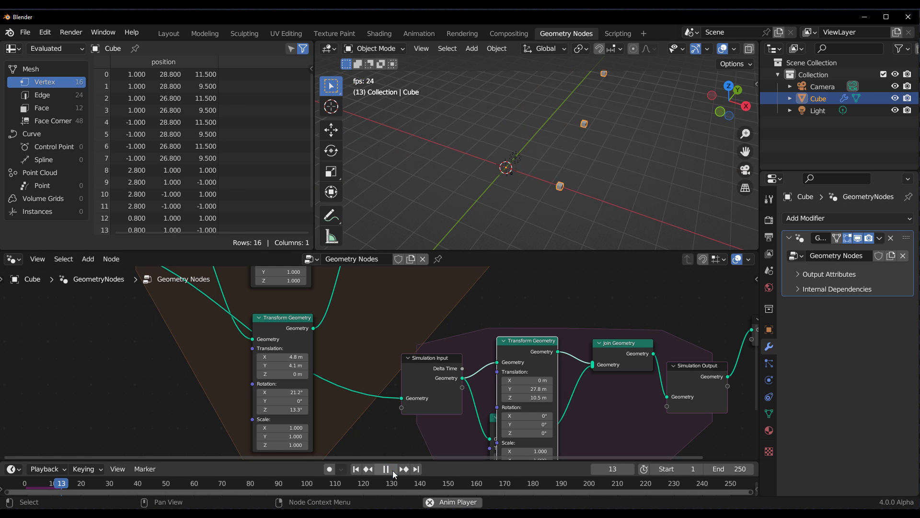
{"action": "middle_click_drag", "start_coordinate": [532, 156], "coordinate": [477, 107]}
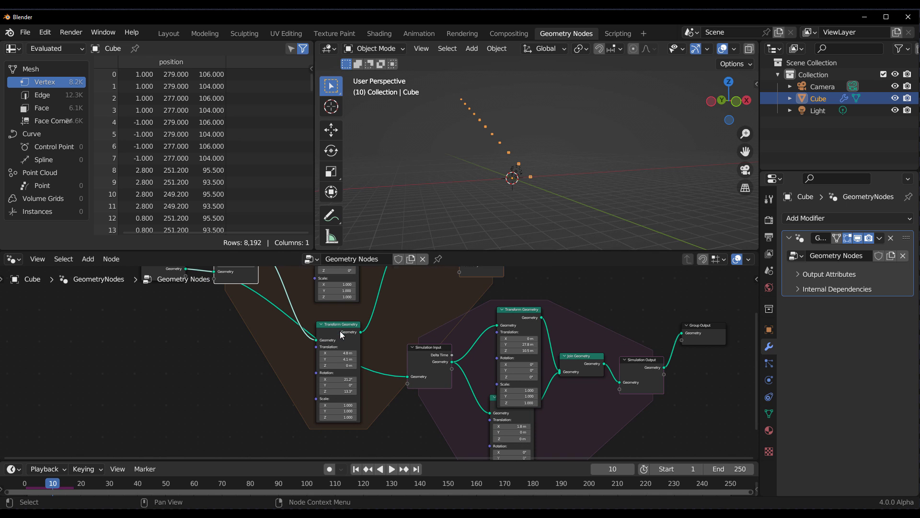
Start a new default file and create a geometry node tree on the cube in the Geometry Nodes workspace
{"action": "left_click", "coordinate": [45, 32]}
{"action": "mouse_move", "coordinate": [25, 32]}
{"action": "left_click", "coordinate": [215, 42]}
{"action": "key", "text": "KP_Decimal"}
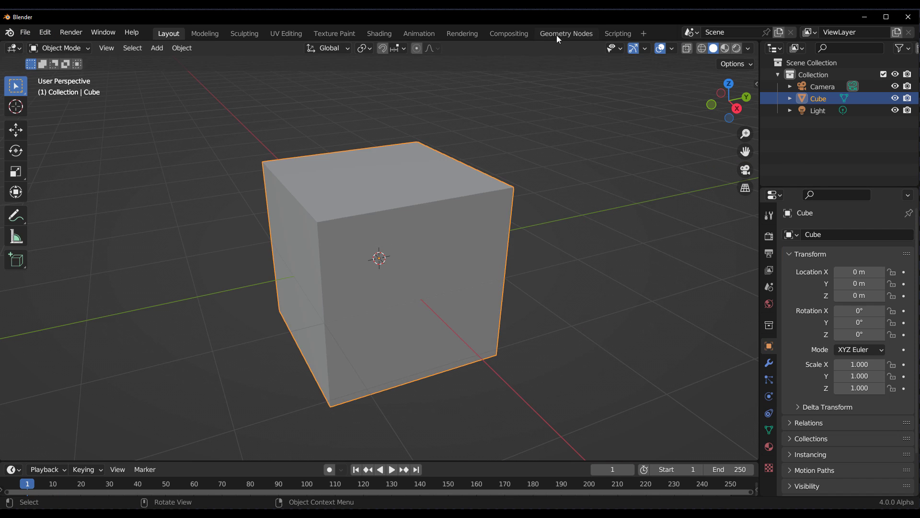
{"action": "left_click", "coordinate": [557, 35]}
{"action": "left_click", "coordinate": [354, 259]}
Add a Repeat Zone to the node tree and move Group Output away to make room
{"action": "key", "text": "shift+a"}
{"action": "mouse_move", "coordinate": [336, 448]}
{"action": "left_click", "coordinate": [430, 436]}
{"action": "left_click", "coordinate": [382, 331]}
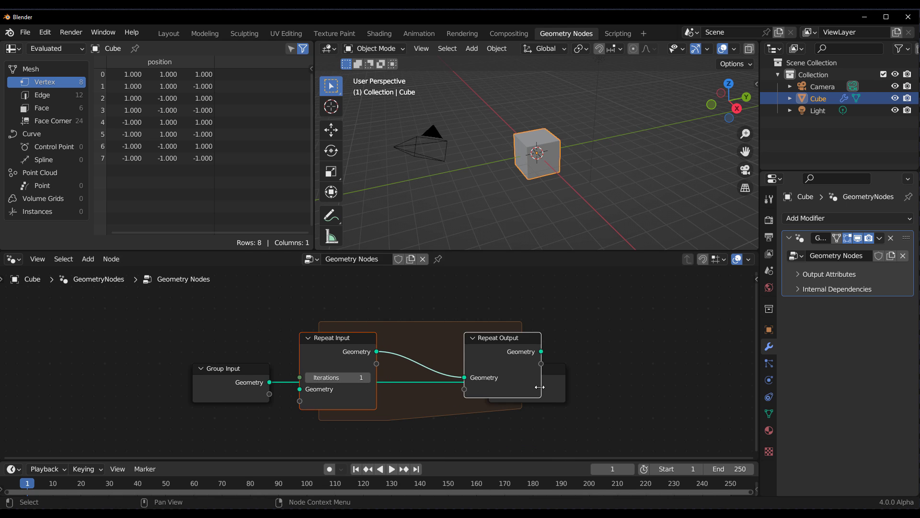
{"action": "left_click_drag", "start_coordinate": [548, 386], "coordinate": [739, 371]}
Add a Simulation Zone below the Repeat Zone
{"action": "key", "text": "shift+a"}
{"action": "mouse_move", "coordinate": [512, 266]}
{"action": "left_click", "coordinate": [594, 263]}
{"action": "left_click", "coordinate": [304, 430]}
{"action": "middle_click_drag", "start_coordinate": [200, 458], "coordinate": [289, 370]}
Connect Group Input to Simulation Input, and Simulation Input's geometry to Repeat Input
{"action": "left_click_drag", "start_coordinate": [317, 287], "coordinate": [173, 331]}
{"action": "left_click_drag", "start_coordinate": [214, 338], "coordinate": [315, 401]}
{"action": "left_click_drag", "start_coordinate": [320, 375], "coordinate": [392, 305]}
{"action": "scroll", "coordinate": [447, 363], "scroll_direction": "down", "scroll_amount": 3}
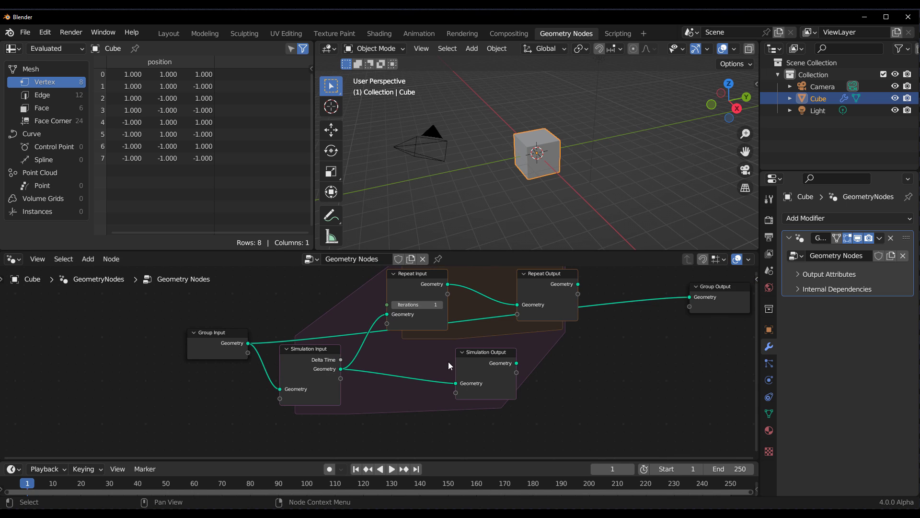
Connect Repeat Output to Simulation Output and Simulation Output to Group Output, nesting the repeat zone inside the simulation
{"action": "middle_click_drag", "start_coordinate": [426, 364], "coordinate": [303, 410]}
{"action": "left_click_drag", "start_coordinate": [375, 426], "coordinate": [509, 424]}
{"action": "left_click_drag", "start_coordinate": [456, 327], "coordinate": [466, 423]}
{"action": "left_click_drag", "start_coordinate": [528, 404], "coordinate": [568, 339]}
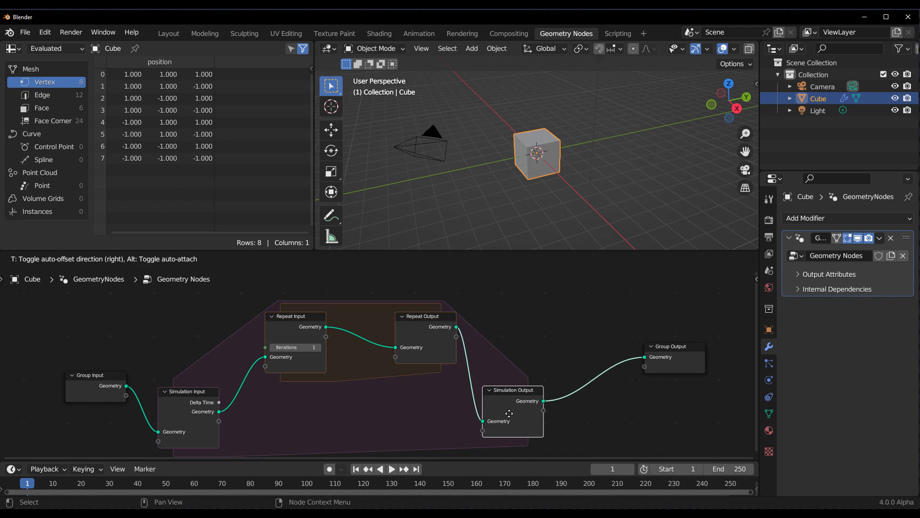
Move Repeat Output aside and insert a Transform Geometry node between Repeat Input and Repeat Output
{"action": "left_click_drag", "start_coordinate": [379, 326], "coordinate": [437, 361]}
{"action": "key", "text": "shift+a"}
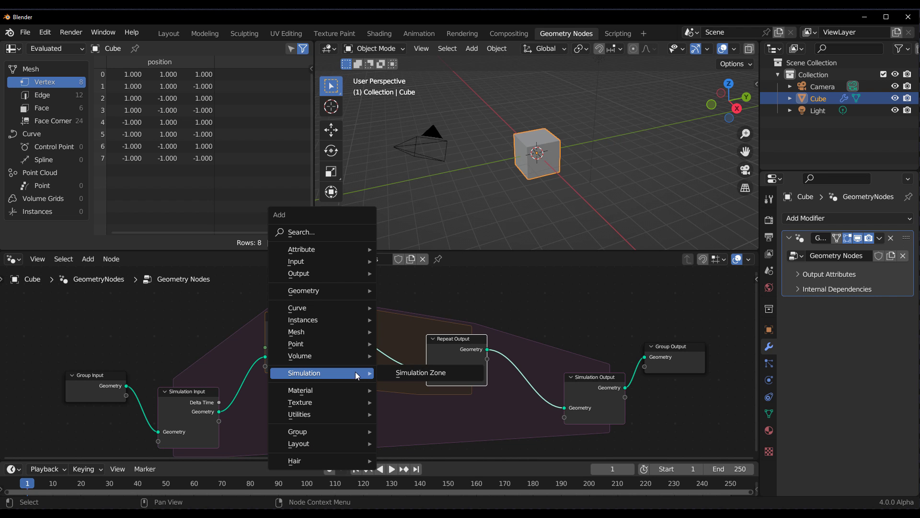
{"action": "mouse_move", "coordinate": [316, 228]}
{"action": "type", "text": "tran"}
{"action": "key", "text": "Return"}
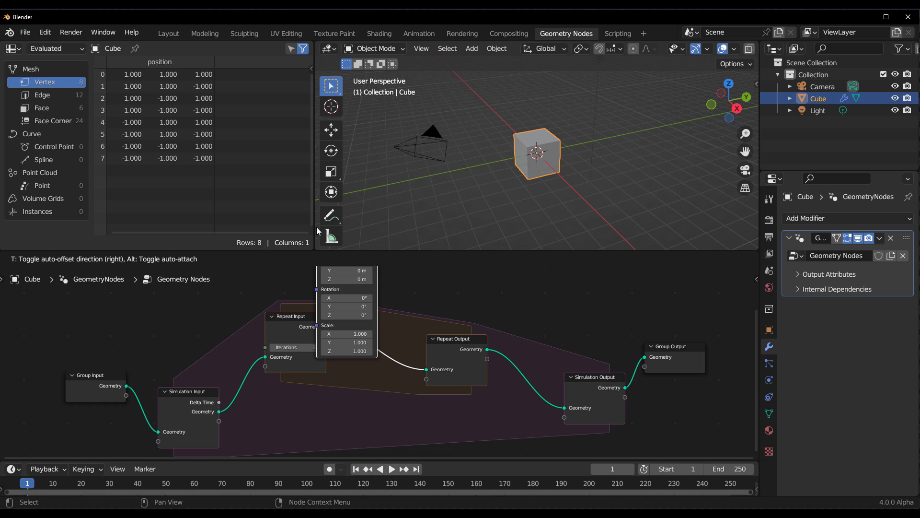
{"action": "left_click", "coordinate": [425, 383]}
Set the Transform Geometry's X translation to 6.2 m, play the simulation and return to the first frame
{"action": "left_click_drag", "start_coordinate": [398, 363], "coordinate": [453, 362]}
{"action": "scroll", "coordinate": [559, 170], "scroll_direction": "down", "scroll_amount": 11}
{"action": "middle_click_drag", "start_coordinate": [561, 173], "coordinate": [635, 199]}
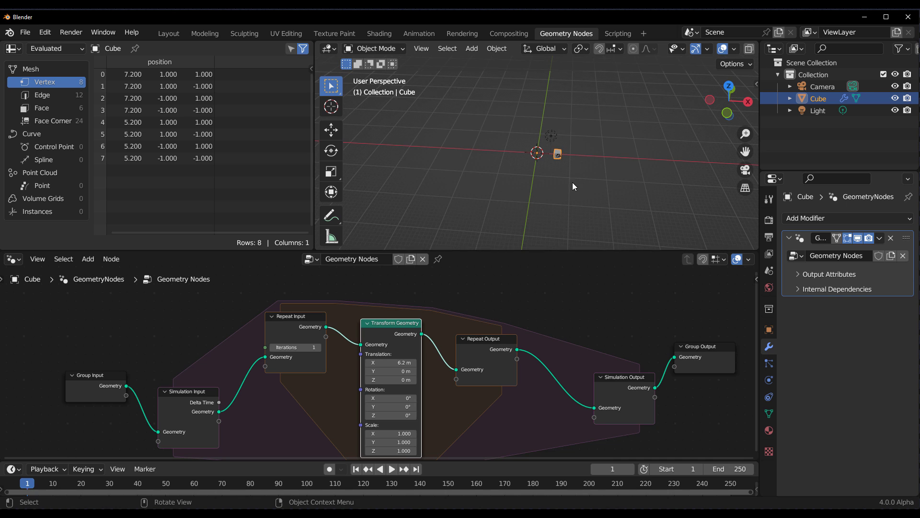
{"action": "left_click", "coordinate": [392, 469]}
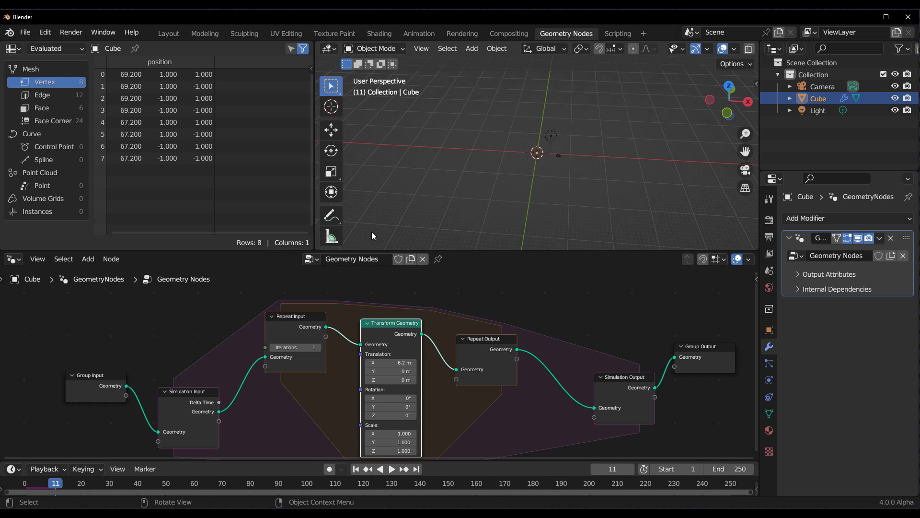
{"action": "key", "text": "shift+Left"}
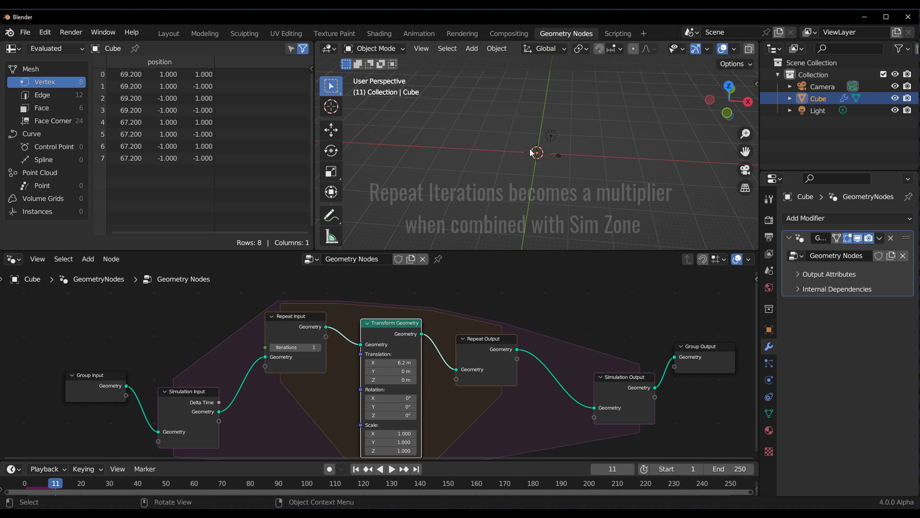
Set the Transform Geometry's X translation to 2 m and play the simulation briefly
{"action": "scroll", "coordinate": [398, 360], "scroll_direction": "up", "scroll_amount": 2}
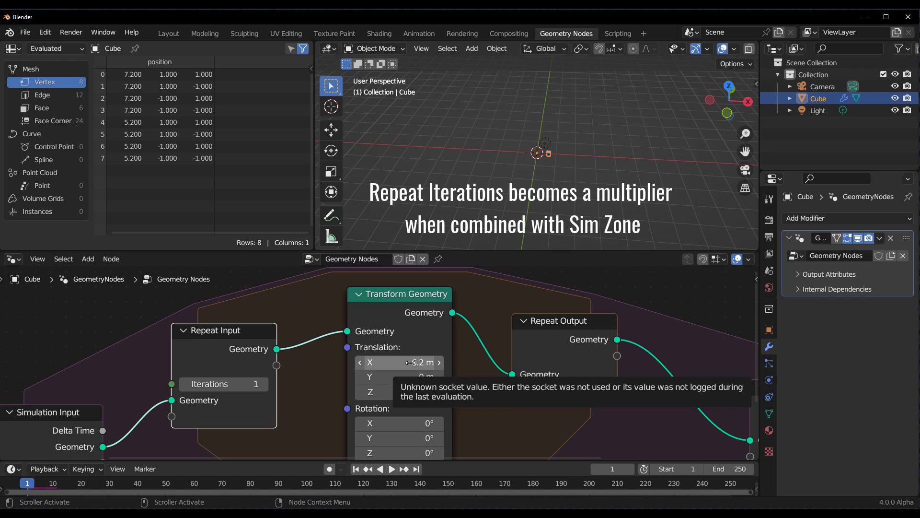
{"action": "left_click", "coordinate": [415, 328]}
{"action": "left_click_drag", "start_coordinate": [414, 328], "coordinate": [411, 321]}
{"action": "scroll", "coordinate": [232, 420], "scroll_direction": "down", "scroll_amount": 2}
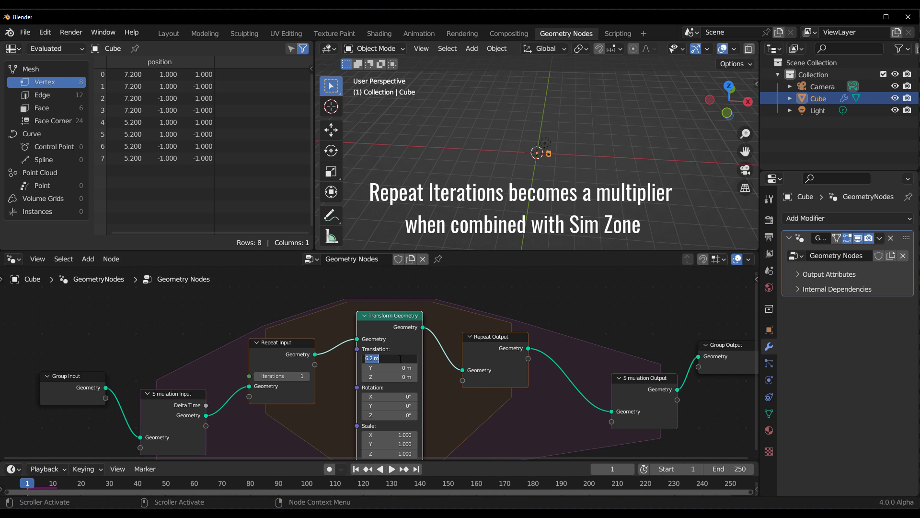
{"action": "key", "text": "Return"}
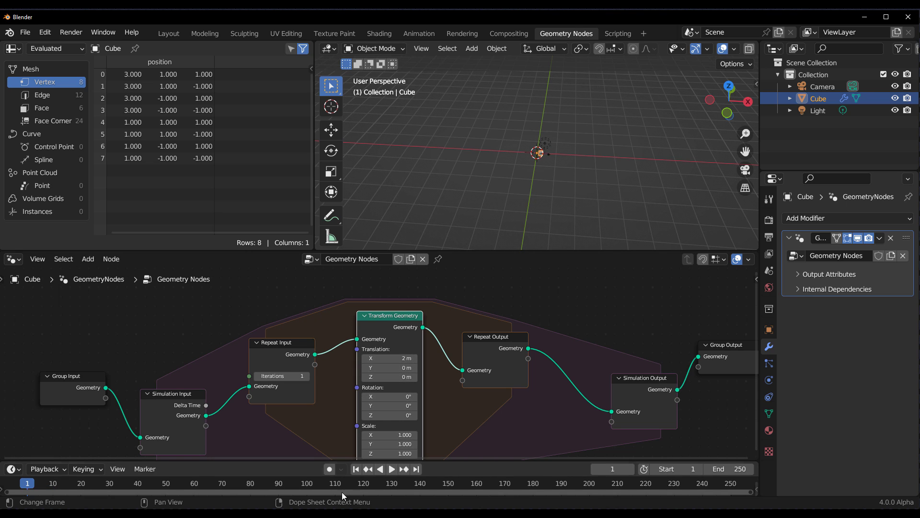
{"action": "left_click", "coordinate": [393, 469]}
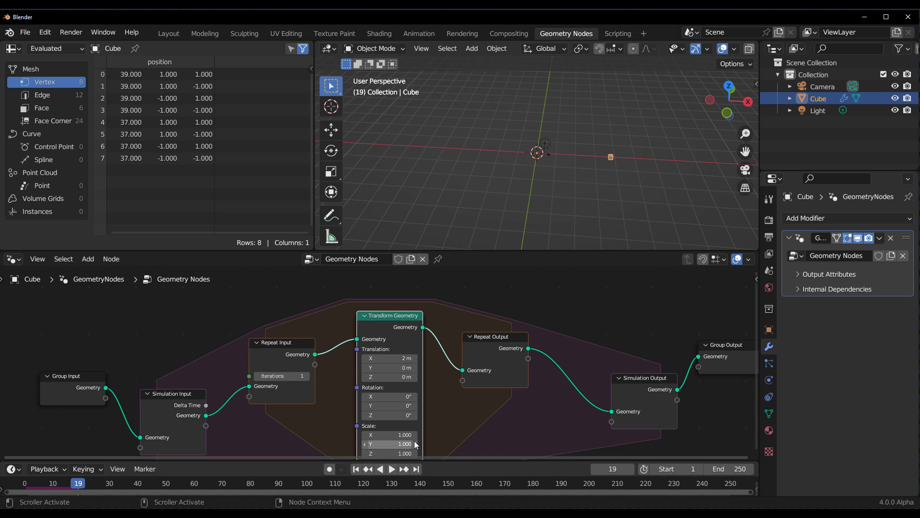
Set the Transform Geometry's X translation to 1 m, play the simulation from the first frame and rewind it
{"action": "type", "text": "1"}
{"action": "key", "text": "Return"}
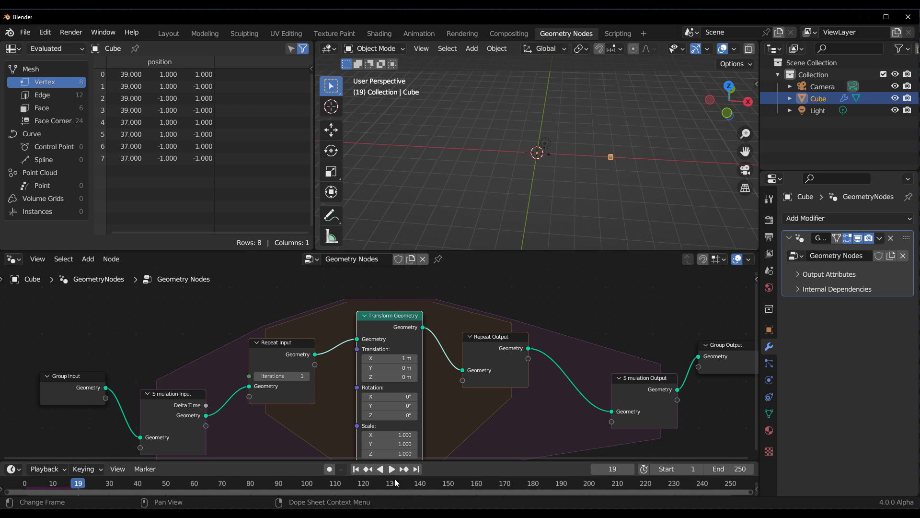
{"action": "left_click", "coordinate": [355, 468]}
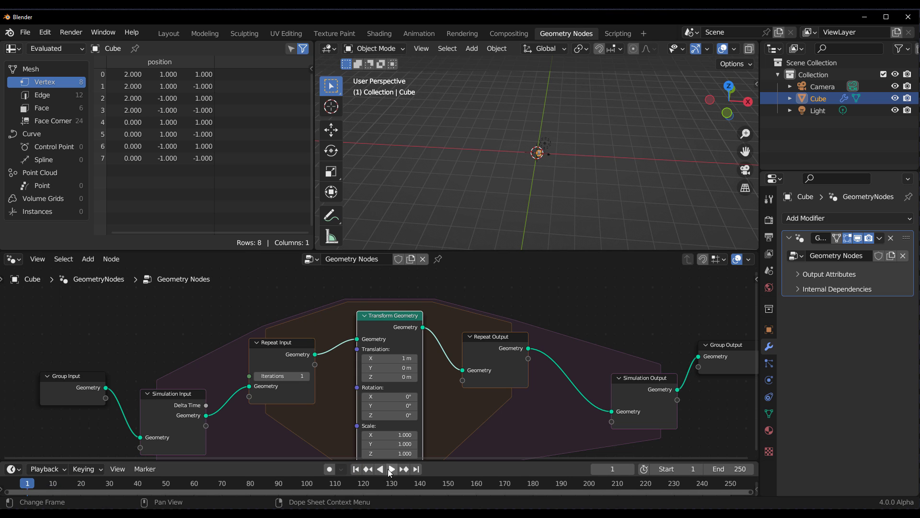
{"action": "left_click", "coordinate": [391, 469]}
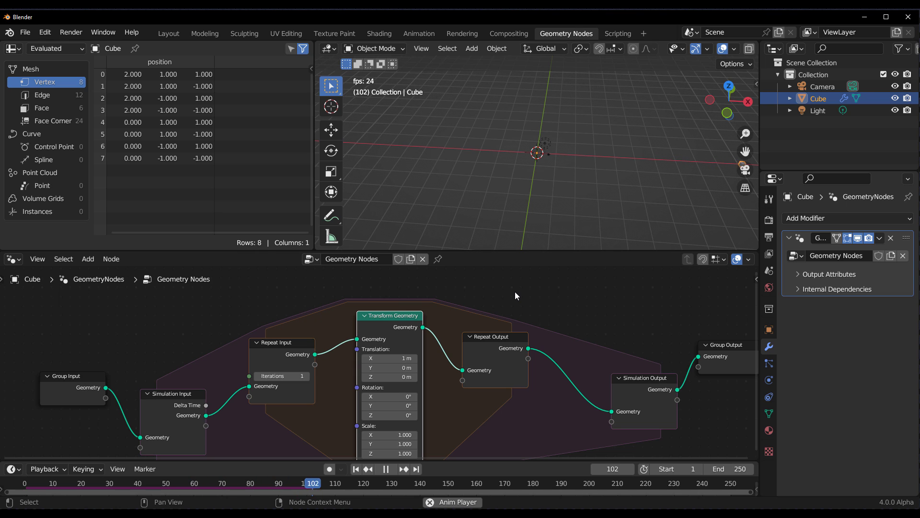
{"action": "left_click", "coordinate": [386, 469]}
{"action": "left_click", "coordinate": [356, 469]}
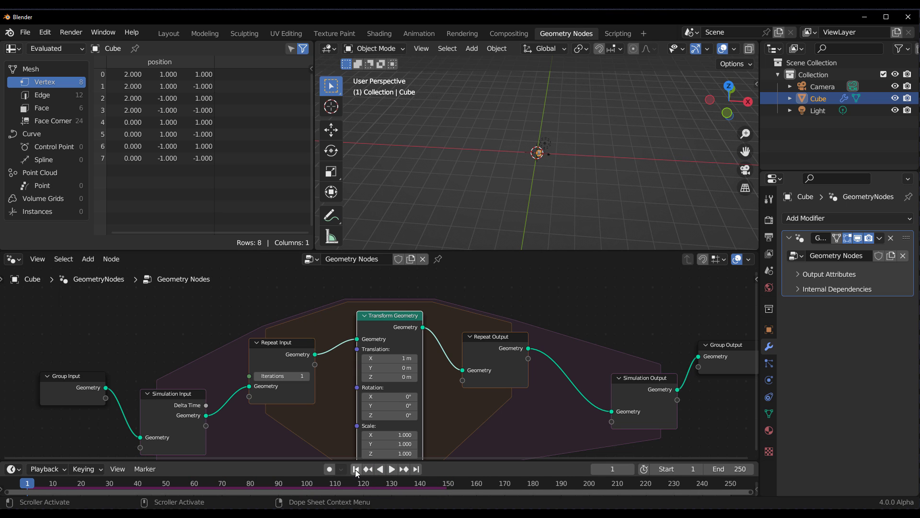
Raise the Repeat Input's Iterations to 2, play the simulation and return to the first frame
{"action": "left_click", "coordinate": [308, 376]}
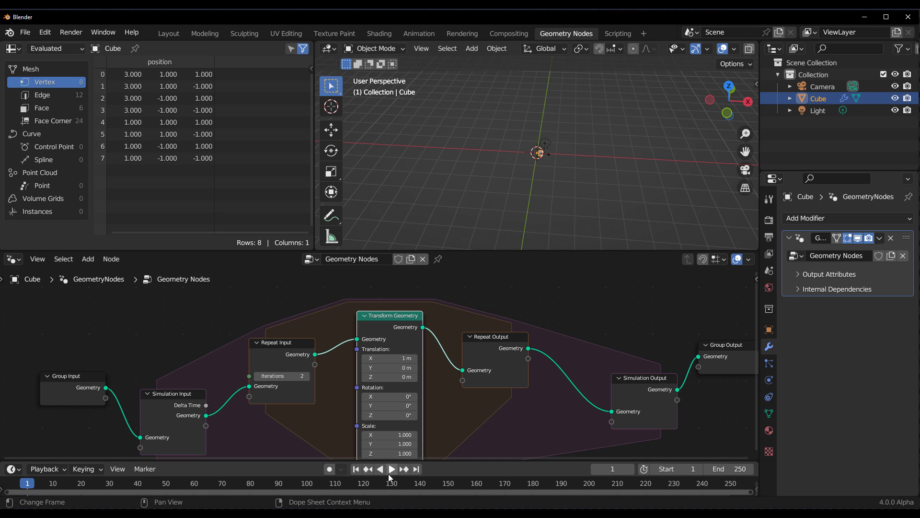
{"action": "left_click", "coordinate": [391, 470]}
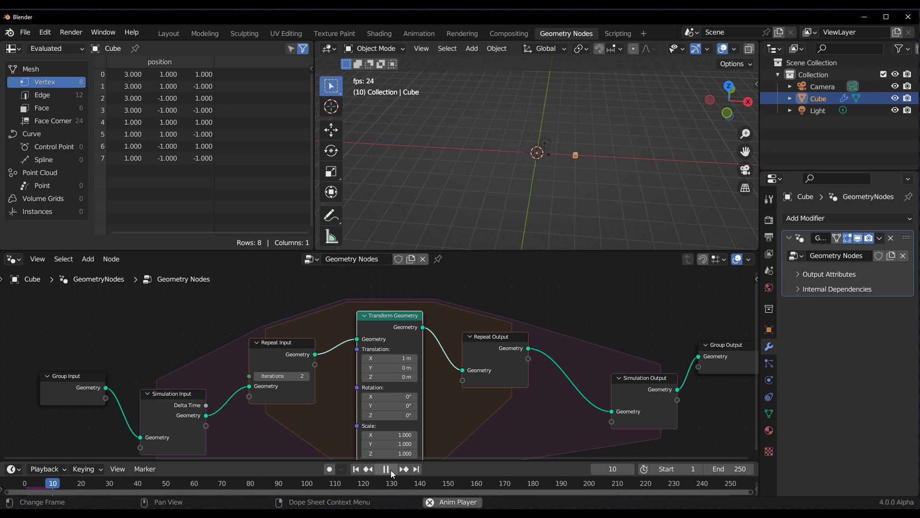
{"action": "left_click", "coordinate": [356, 469]}
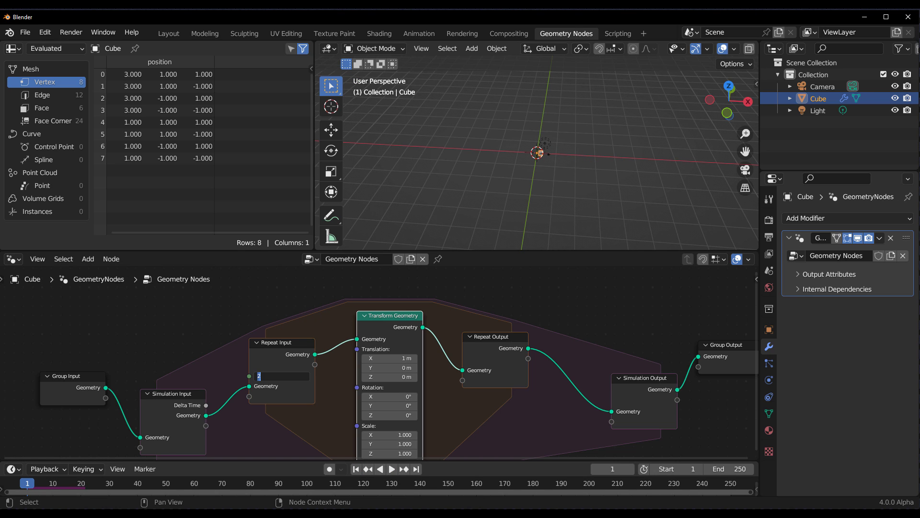
Set the Repeat Input's Iterations to 6 and play the simulation to compare the cube's travel
{"action": "left_click", "coordinate": [301, 374]}
{"action": "type", "text": "6"}
{"action": "key", "text": "Return"}
{"action": "left_click", "coordinate": [392, 470]}
{"action": "left_click_drag", "start_coordinate": [277, 361], "coordinate": [271, 359]}
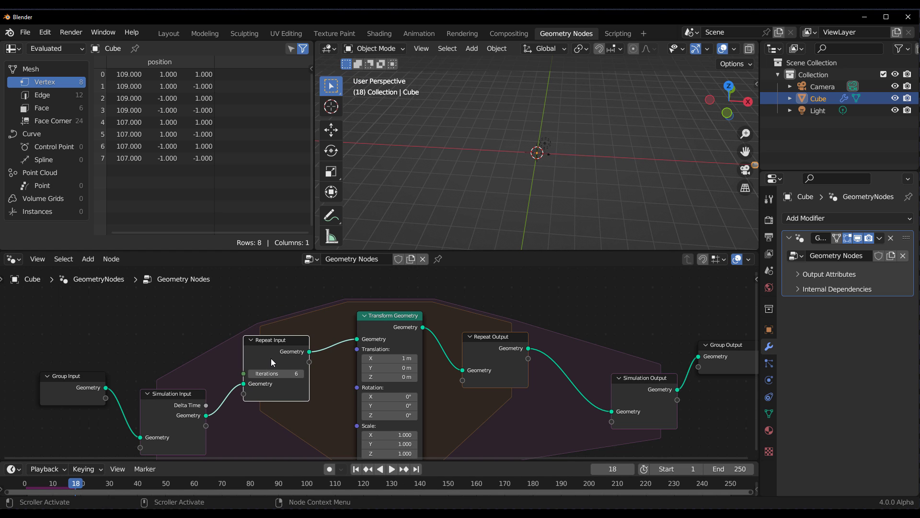
Reset the repeat Iterations to 1 and insert a Join Geometry node between Transform Geometry and Repeat Output
{"action": "left_click", "coordinate": [328, 365]}
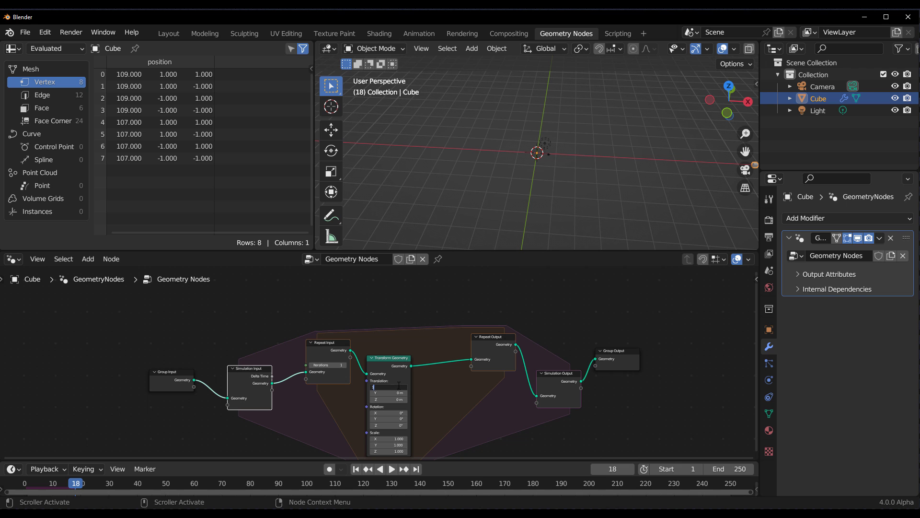
{"action": "left_click_drag", "start_coordinate": [417, 366], "coordinate": [434, 338]}
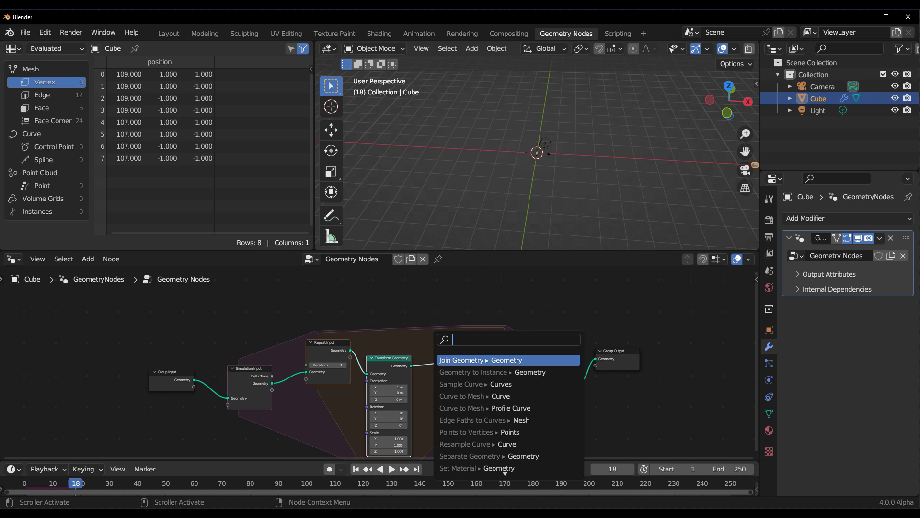
{"action": "key", "text": "Return"}
{"action": "left_click", "coordinate": [412, 335]}
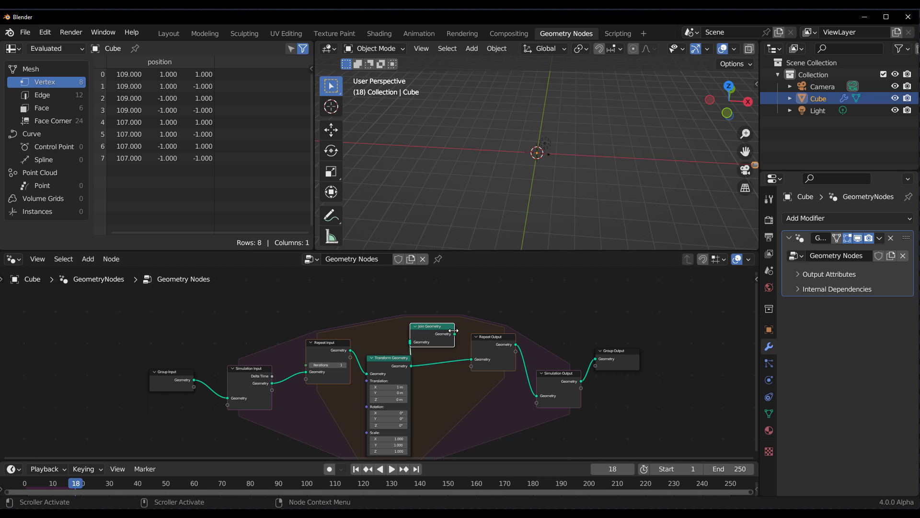
{"action": "scroll", "coordinate": [468, 361], "scroll_direction": "up", "scroll_amount": 3}
{"action": "left_click_drag", "start_coordinate": [500, 318], "coordinate": [526, 357]}
{"action": "left_click_drag", "start_coordinate": [467, 323], "coordinate": [489, 324]}
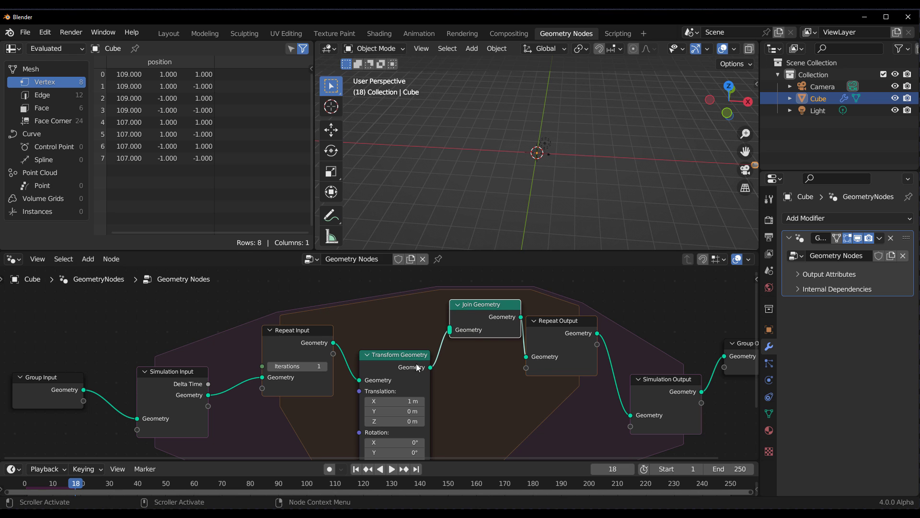
Add a second Transform Geometry node fed by Repeat Input and connect its output to Join Geometry
{"action": "left_click_drag", "start_coordinate": [417, 367], "coordinate": [399, 410]}
{"action": "left_click_drag", "start_coordinate": [307, 346], "coordinate": [361, 336]}
{"action": "type", "text": "trans"}
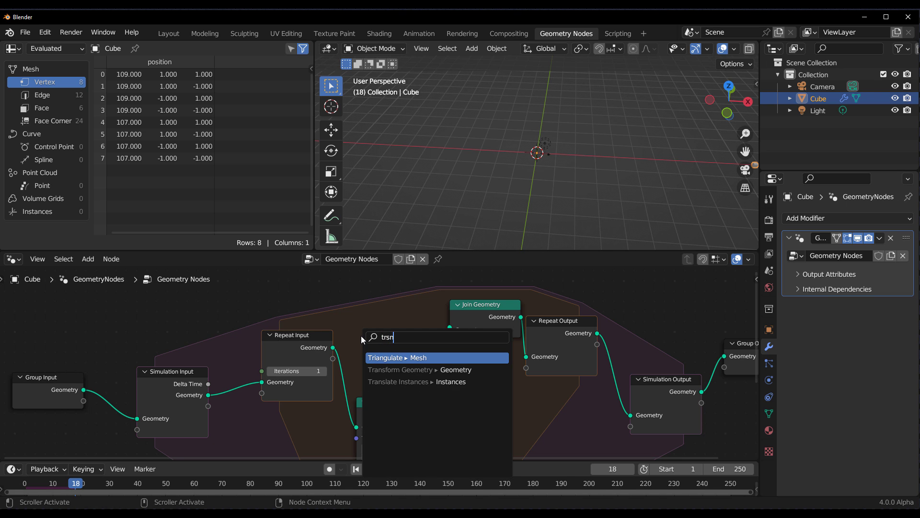
{"action": "key", "text": "Return"}
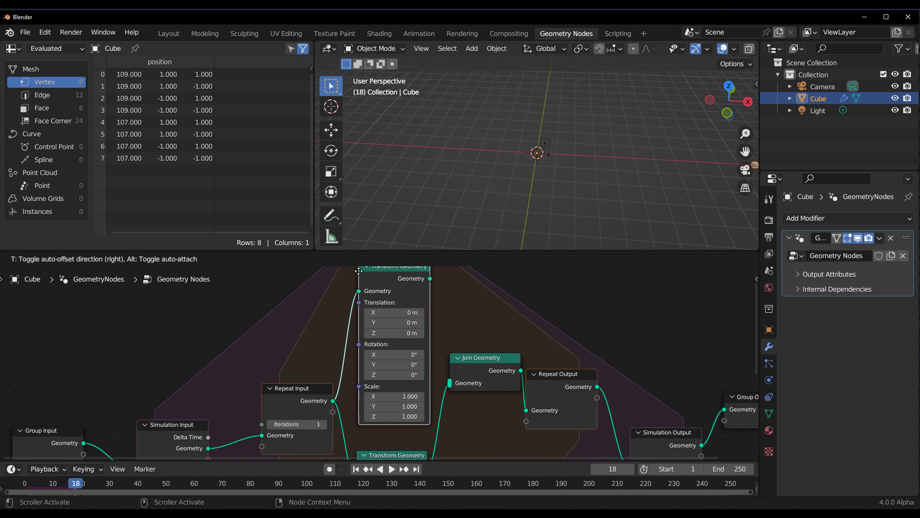
{"action": "left_click", "coordinate": [359, 271]}
{"action": "left_click_drag", "start_coordinate": [430, 279], "coordinate": [450, 387]}
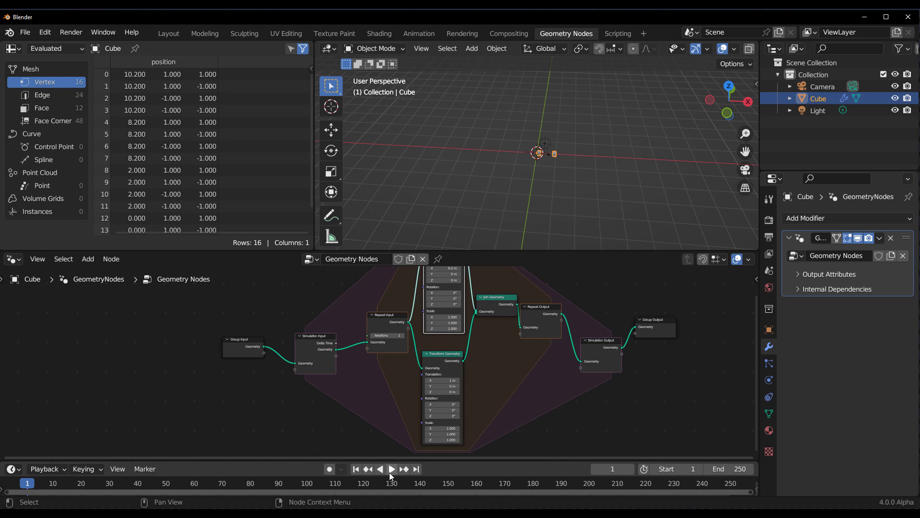
Play the simulation for a few frames, stop it and examine the joined copies in the viewport
{"action": "left_click", "coordinate": [391, 469]}
{"action": "left_click", "coordinate": [392, 469]}
{"action": "middle_click_drag", "start_coordinate": [563, 204], "coordinate": [459, 209]}
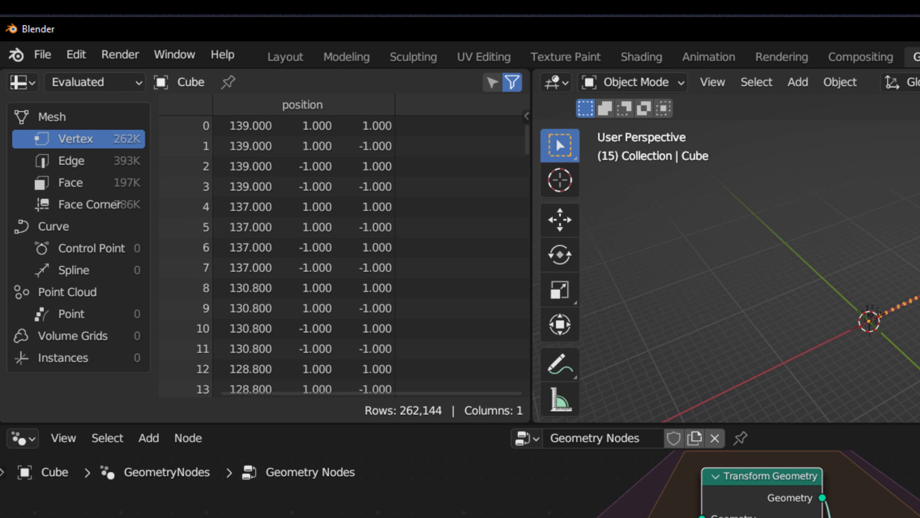
Replay the simulation from the first frame with the upper Transform Geometry's Y translation at 14.3 m
{"action": "key", "text": "shift+Left"}
{"action": "key", "text": "space"}
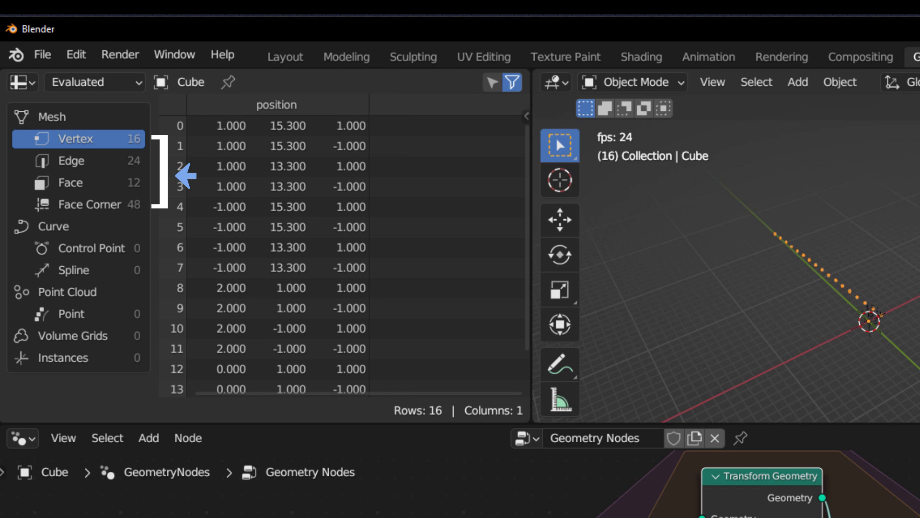
{"action": "key", "text": "space"}
{"action": "middle_click_drag", "start_coordinate": [911, 187], "coordinate": [916, 216]}
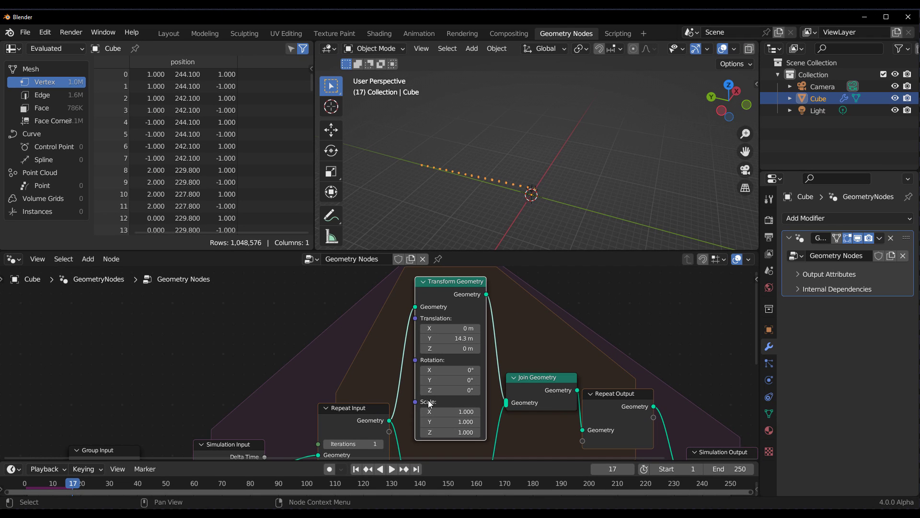
Rotate the upper Transform Geometry 14.2° in Y and 11.3° in Z, and replay the simulation from the first frame
{"action": "left_click_drag", "start_coordinate": [456, 380], "coordinate": [489, 390]}
{"action": "left_click", "coordinate": [356, 469]}
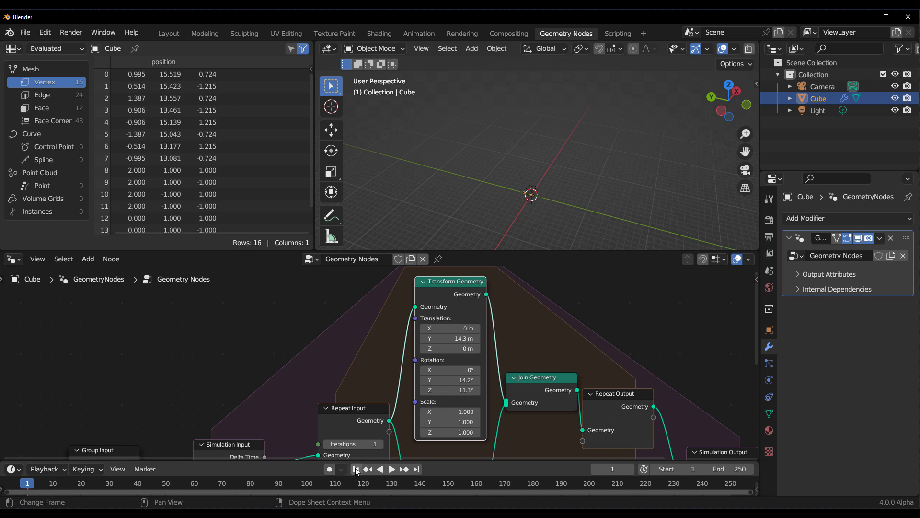
{"action": "left_click", "coordinate": [392, 470]}
{"action": "key", "text": "space"}
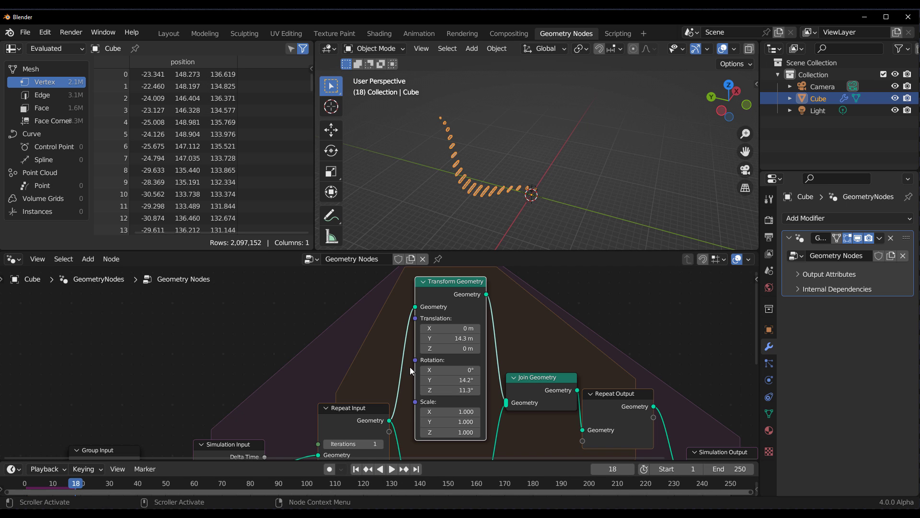
{"action": "middle_click_drag", "start_coordinate": [516, 198], "coordinate": [470, 168]}
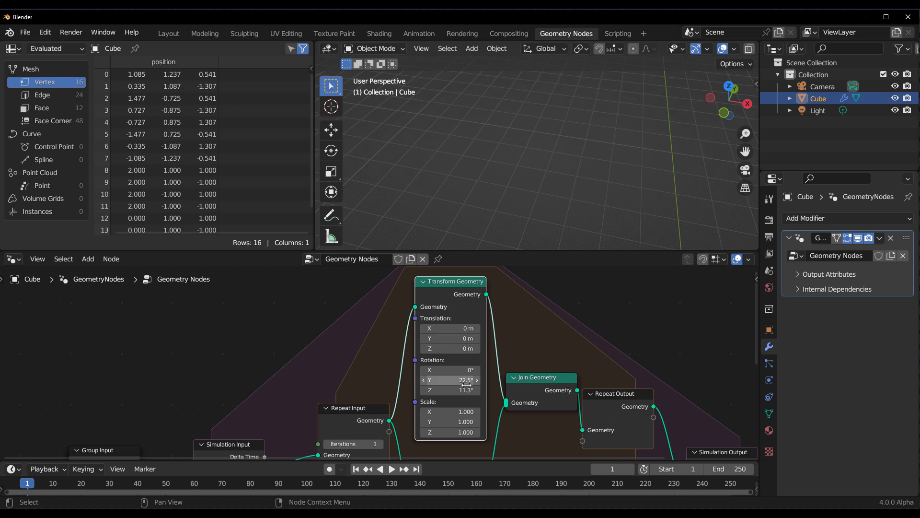
Set the upper Transform Geometry's Z rotation to 15° and the lower one's rotation to 6.3° in X and 9.4° in Y
{"action": "left_click_drag", "start_coordinate": [466, 389], "coordinate": [482, 390]}
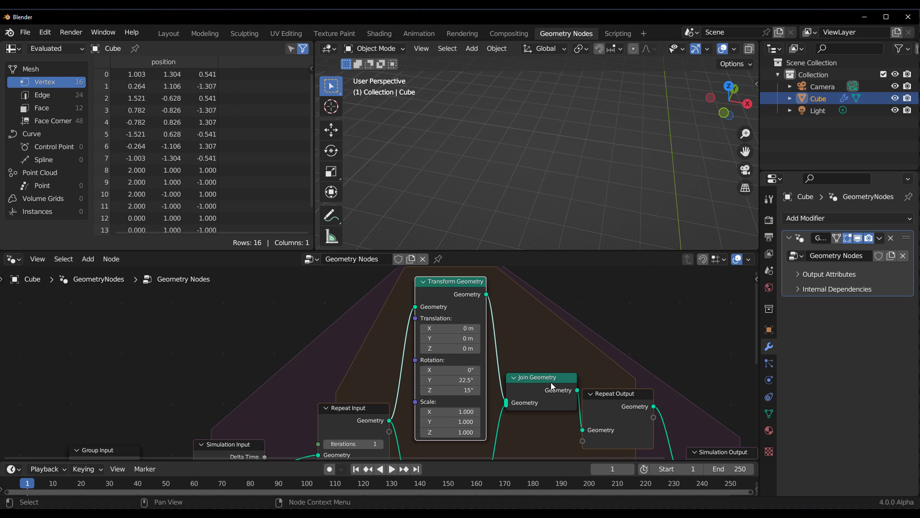
{"action": "scroll", "coordinate": [556, 386], "scroll_direction": "down", "scroll_amount": 14}
{"action": "middle_click_drag", "start_coordinate": [490, 437], "coordinate": [481, 356], "text": "shift"}
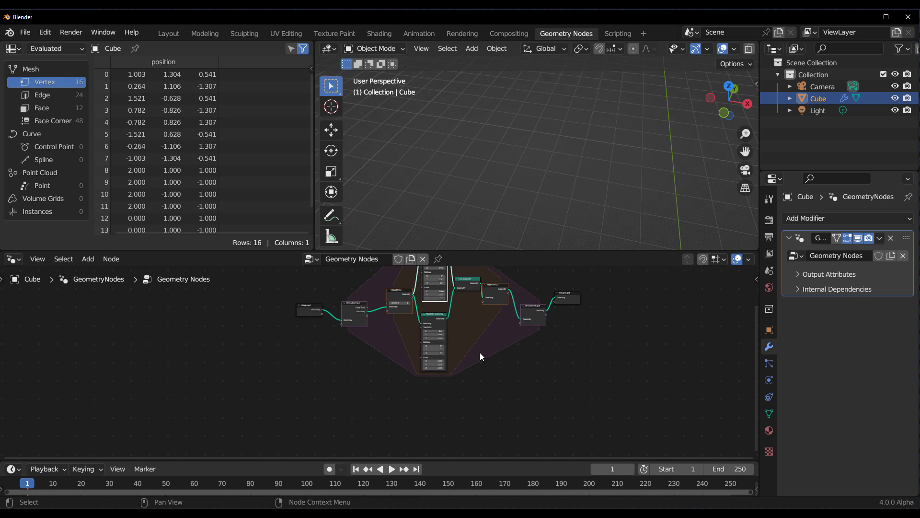
{"action": "scroll", "coordinate": [482, 355], "scroll_direction": "up", "scroll_amount": 5}
{"action": "left_click_drag", "start_coordinate": [509, 322], "coordinate": [553, 331]}
{"action": "middle_click_drag", "start_coordinate": [454, 185], "coordinate": [574, 241]}
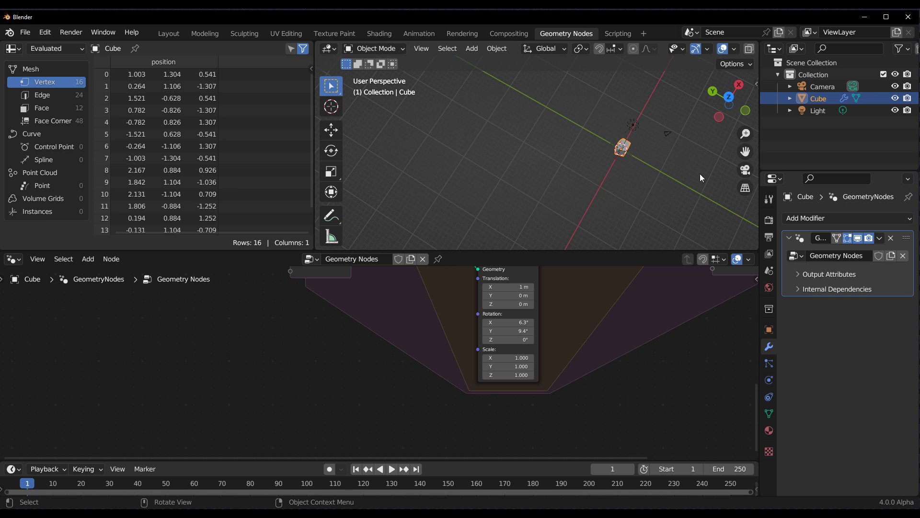
{"action": "middle_click_drag", "start_coordinate": [700, 177], "coordinate": [682, 168]}
Set the upper Transform Geometry's X translation to 36.3 m and check both cubes in the viewport
{"action": "middle_click_drag", "start_coordinate": [579, 344], "coordinate": [552, 349]}
{"action": "left_click_drag", "start_coordinate": [479, 286], "coordinate": [497, 273]}
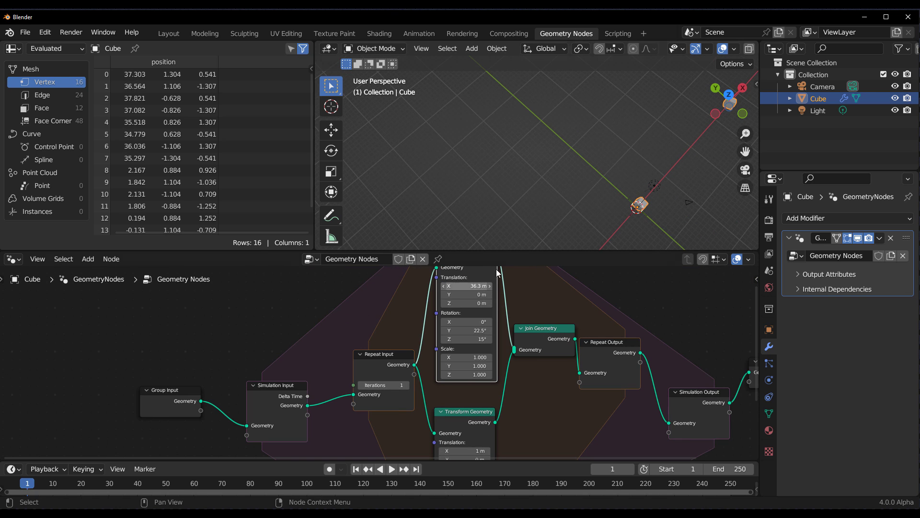
{"action": "middle_click_drag", "start_coordinate": [676, 201], "coordinate": [703, 180]}
{"action": "scroll", "coordinate": [610, 191], "scroll_direction": "down", "scroll_amount": 3}
{"action": "scroll", "coordinate": [611, 190], "scroll_direction": "down", "scroll_amount": 3}
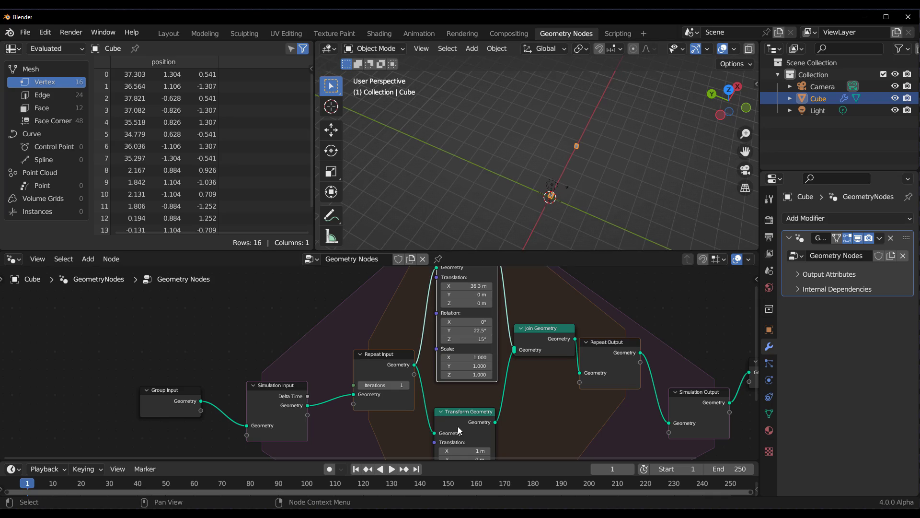
Play the simulation to frame 19 and examine the multiplied cubes and the Simulation and Repeat Zone nodes
{"action": "left_click", "coordinate": [390, 469]}
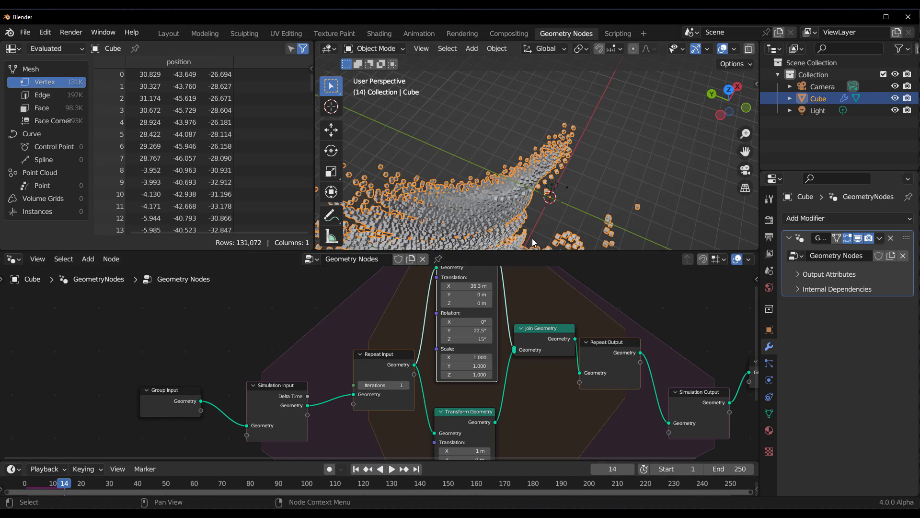
{"action": "middle_click_drag", "start_coordinate": [598, 196], "coordinate": [654, 99]}
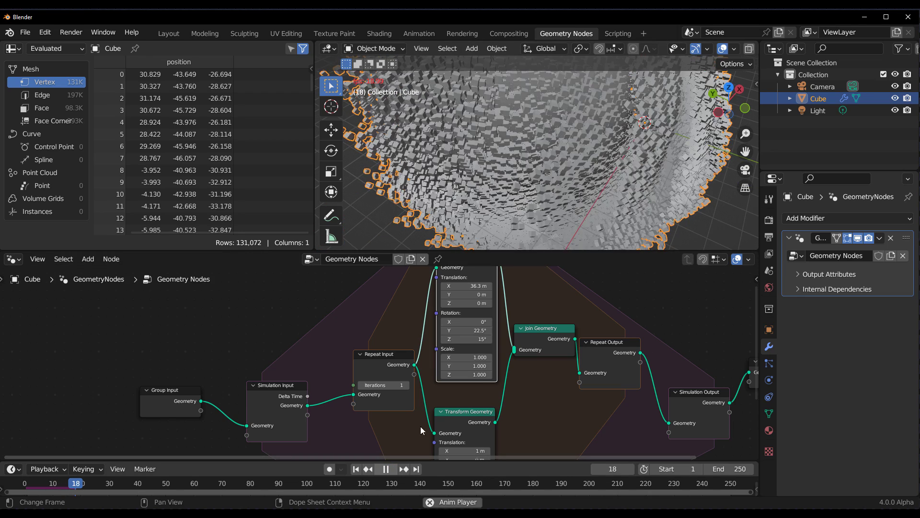
{"action": "scroll", "coordinate": [649, 134], "scroll_direction": "down", "scroll_amount": 5}
{"action": "middle_click_drag", "start_coordinate": [649, 134], "coordinate": [392, 249]}
{"action": "scroll", "coordinate": [442, 313], "scroll_direction": "up", "scroll_amount": 2}
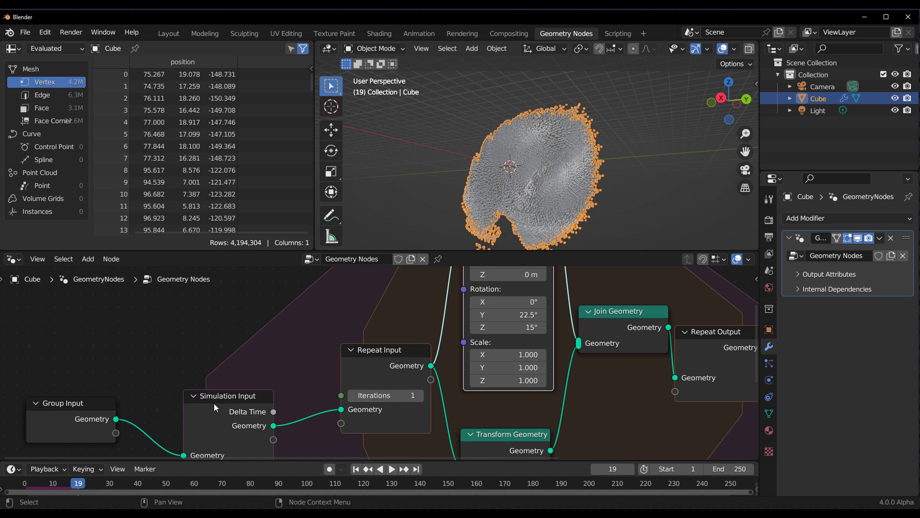
{"action": "left_click_drag", "start_coordinate": [227, 407], "coordinate": [234, 346]}
{"action": "left_click_drag", "start_coordinate": [358, 353], "coordinate": [337, 333]}
{"action": "middle_click_drag", "start_coordinate": [590, 158], "coordinate": [626, 153]}
{"action": "scroll", "coordinate": [427, 203], "scroll_direction": "up", "scroll_amount": 5}
{"action": "middle_click_drag", "start_coordinate": [439, 205], "coordinate": [458, 202]}
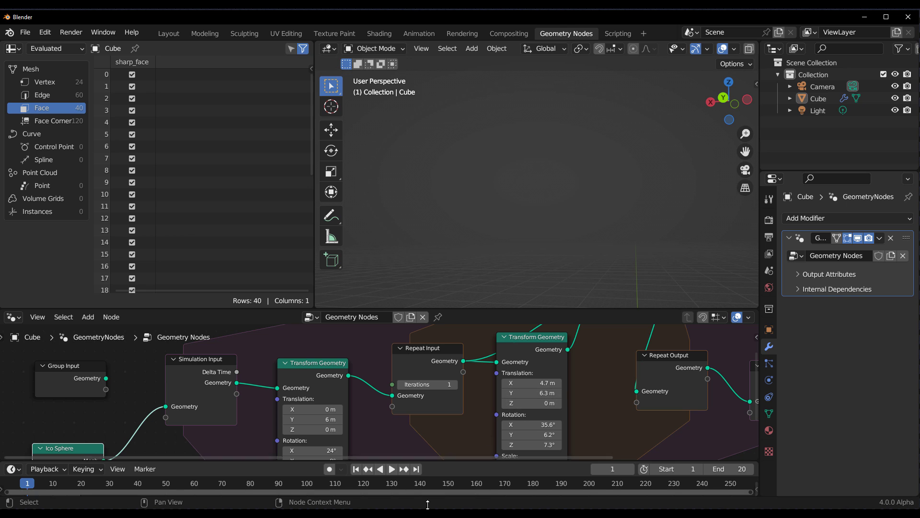
Play the Ico Sphere simulation to frame 16, view its shape, and return to the first frame
{"action": "left_click", "coordinate": [391, 469]}
{"action": "middle_click_drag", "start_coordinate": [534, 211], "coordinate": [605, 234]}
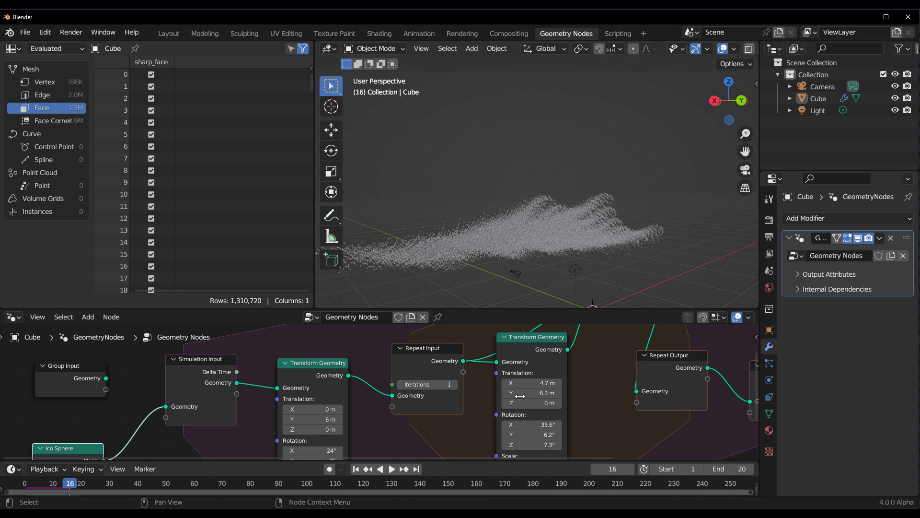
{"action": "left_click", "coordinate": [356, 469]}
{"action": "scroll", "coordinate": [483, 250], "scroll_direction": "down", "scroll_amount": 3}
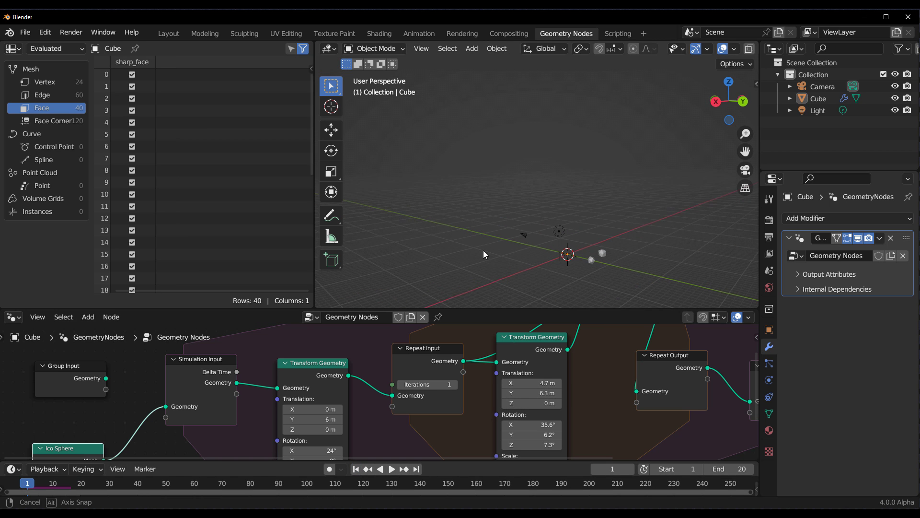
Replay the Ico Sphere simulation up to frame 19 and examine the growing swarm from several angles
{"action": "left_click", "coordinate": [391, 469]}
{"action": "left_click", "coordinate": [391, 469]}
{"action": "middle_click_drag", "start_coordinate": [590, 254], "coordinate": [424, 199]}
{"action": "middle_click_drag", "start_coordinate": [535, 200], "coordinate": [568, 310]}
{"action": "key", "text": "shift+Left"}
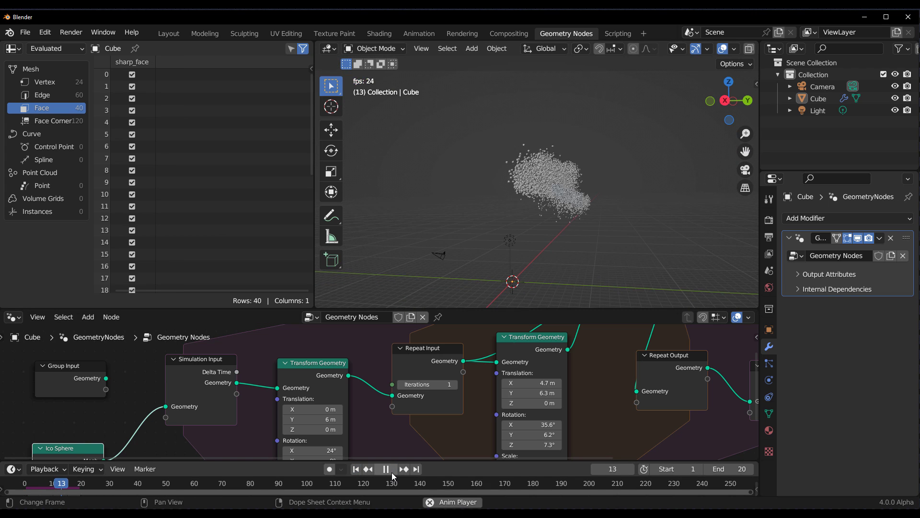
{"action": "left_click", "coordinate": [394, 470]}
{"action": "middle_click_drag", "start_coordinate": [538, 224], "coordinate": [331, 236]}
{"action": "middle_click_drag", "start_coordinate": [610, 260], "coordinate": [551, 169], "text": "ctrl"}
Add a Value node set to 0.900 and connect it to the Scale of the Repeat Zone's Transform Geometry
{"action": "scroll", "coordinate": [614, 432], "scroll_direction": "down", "scroll_amount": 3}
{"action": "middle_click_drag", "start_coordinate": [614, 432], "coordinate": [658, 329]}
{"action": "scroll", "coordinate": [573, 355], "scroll_direction": "up", "scroll_amount": 3}
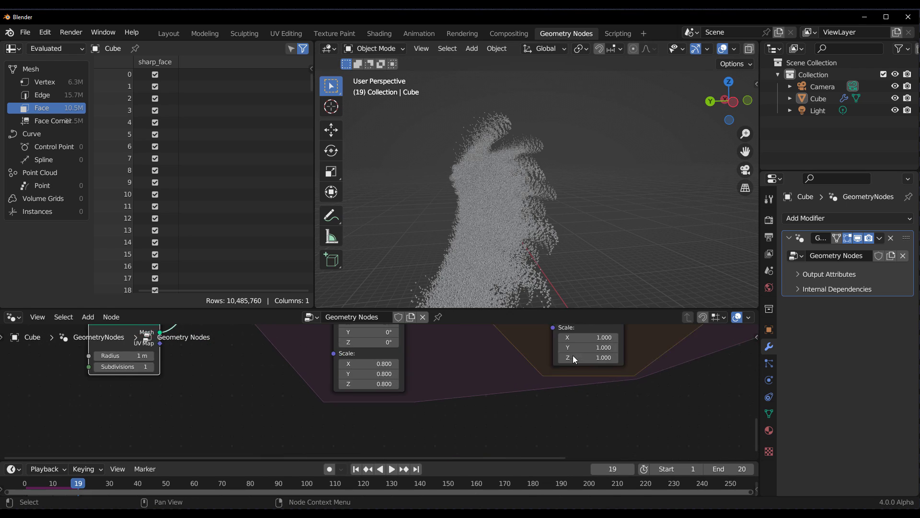
{"action": "middle_click_drag", "start_coordinate": [573, 356], "coordinate": [586, 416]}
{"action": "left_click_drag", "start_coordinate": [581, 391], "coordinate": [512, 389]}
{"action": "type", "text": "V"}
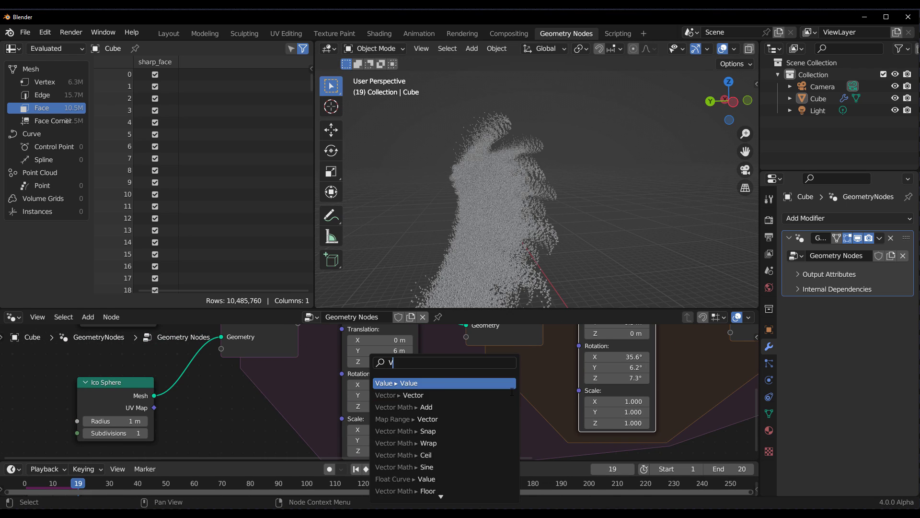
{"action": "key", "text": "Return"}
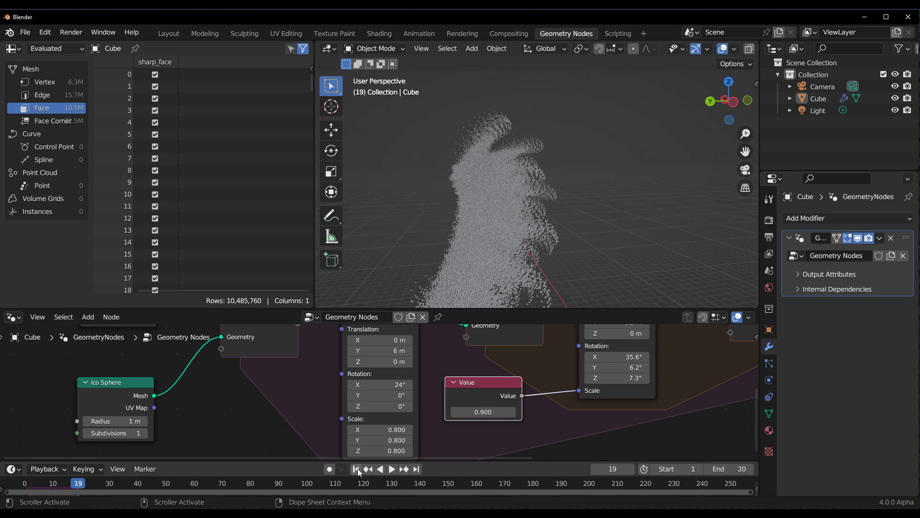
Replay the simulation from the first frame to frame 18 with the 0.900 scale and view the shape
{"action": "left_click", "coordinate": [357, 471]}
{"action": "left_click", "coordinate": [392, 470]}
{"action": "left_click", "coordinate": [392, 470]}
{"action": "mouse_move", "coordinate": [494, 249]}
{"action": "middle_mouse_down"}
{"action": "mouse_move", "coordinate": [514, 260]}
{"action": "mouse_move", "coordinate": [466, 245]}
{"action": "mouse_move", "coordinate": [485, 253]}
{"action": "middle_mouse_up"}
Set the Repeat Zone's Transform Geometry Z translation to 1.6 m and replay the simulation from the first frame
{"action": "middle_click_drag", "start_coordinate": [680, 375], "coordinate": [688, 459]}
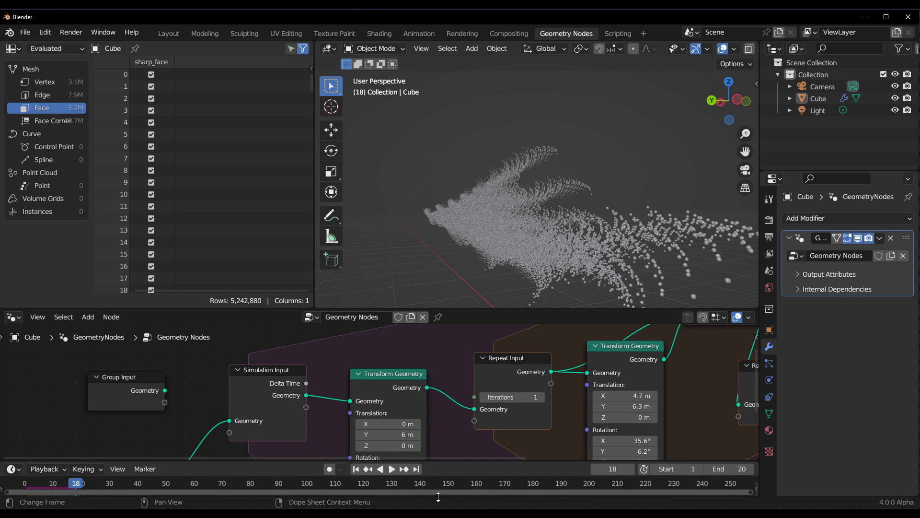
{"action": "left_click", "coordinate": [356, 470]}
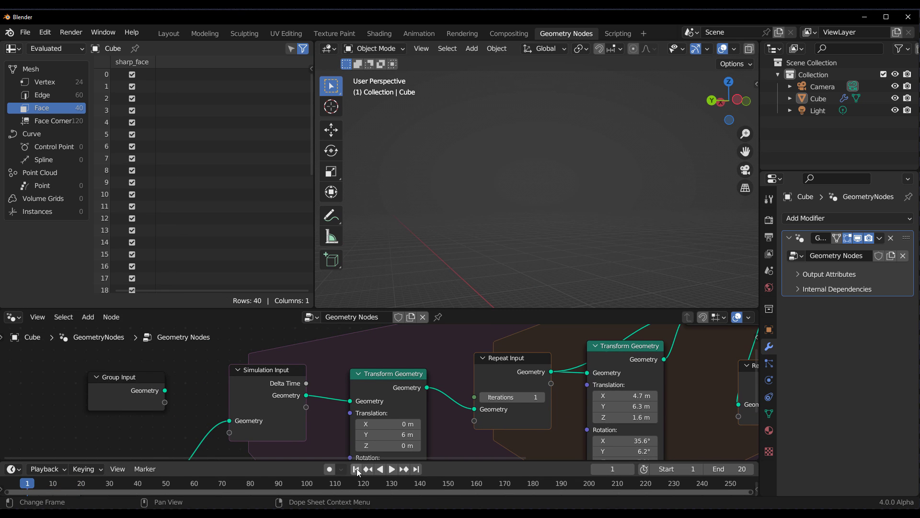
{"action": "left_click", "coordinate": [391, 469]}
{"action": "middle_click_drag", "start_coordinate": [530, 240], "coordinate": [495, 269]}
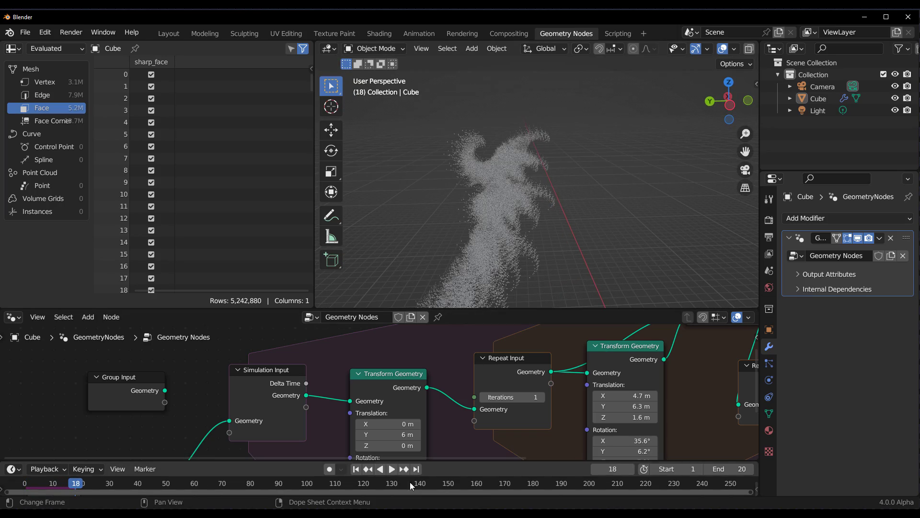
Set the Y translation of the Transform Geometry before the Repeat Zone to 7.6 m and replay from the first frame
{"action": "left_click", "coordinate": [356, 469]}
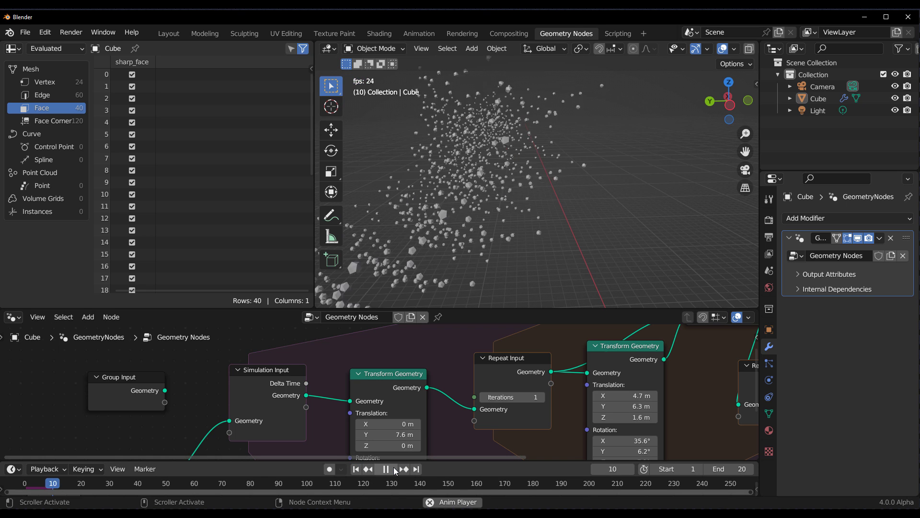
{"action": "left_click", "coordinate": [386, 469]}
{"action": "middle_click_drag", "start_coordinate": [475, 268], "coordinate": [611, 219]}
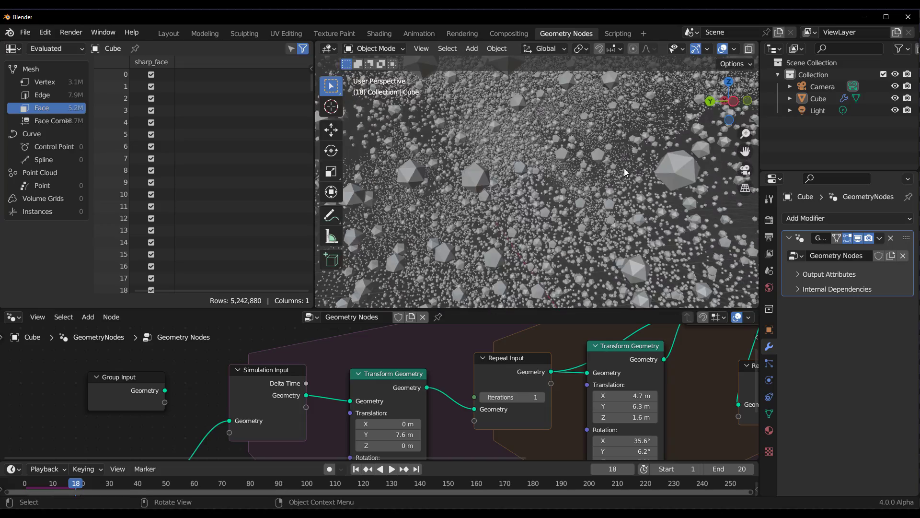
Examine the icosphere swarm up close and from a distance, and scrub the timeline back before frame 18
{"action": "scroll", "coordinate": [505, 212], "scroll_direction": "down", "scroll_amount": 10}
{"action": "scroll", "coordinate": [519, 189], "scroll_direction": "up", "scroll_amount": 10}
{"action": "scroll", "coordinate": [525, 195], "scroll_direction": "up", "scroll_amount": 4}
{"action": "scroll", "coordinate": [524, 196], "scroll_direction": "down", "scroll_amount": 3}
{"action": "scroll", "coordinate": [534, 210], "scroll_direction": "down", "scroll_amount": 4}
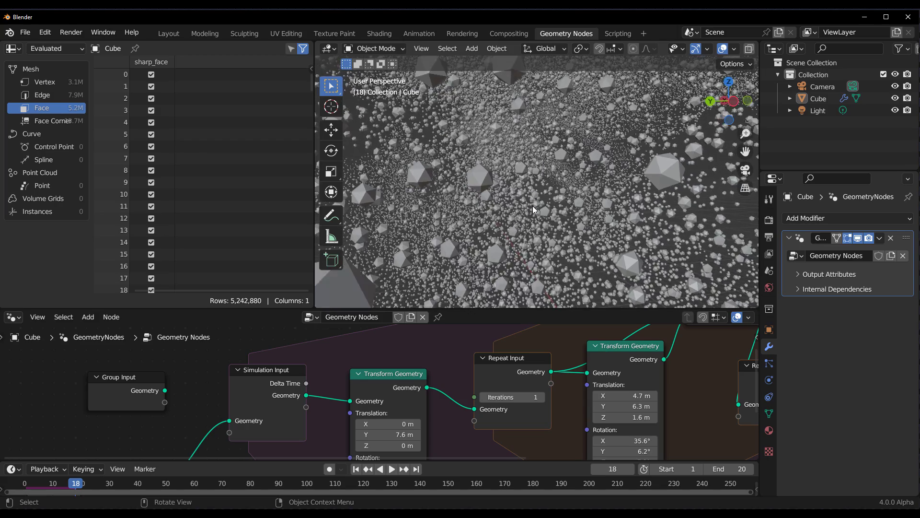
{"action": "scroll", "coordinate": [540, 222], "scroll_direction": "up", "scroll_amount": 4}
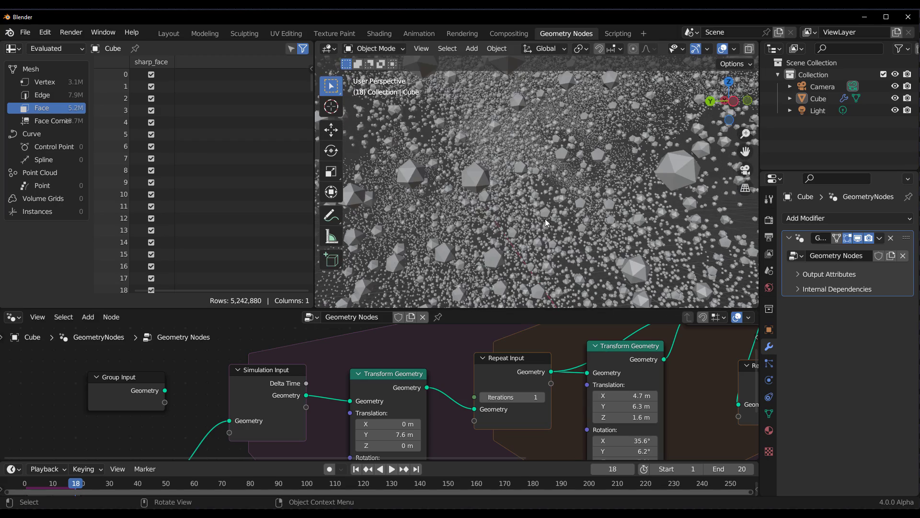
{"action": "left_click_drag", "start_coordinate": [74, 485], "coordinate": [60, 487]}
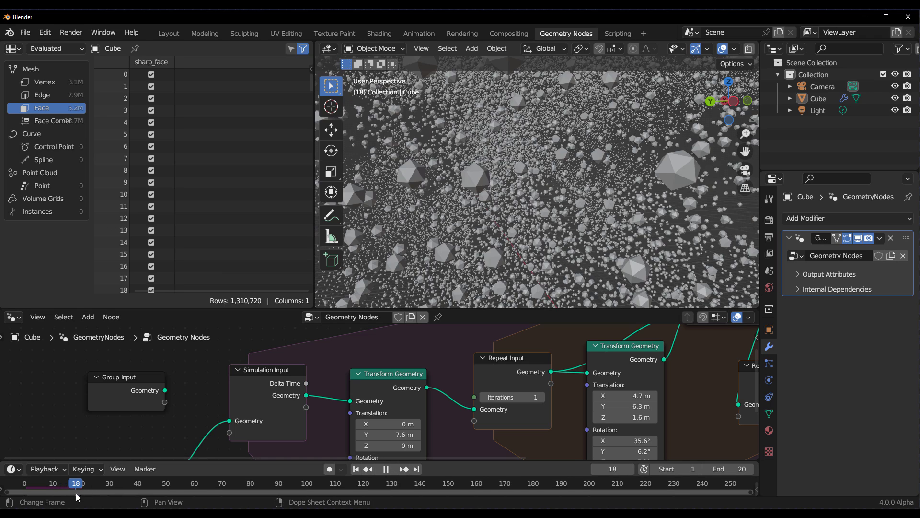
{"action": "left_click", "coordinate": [389, 473]}
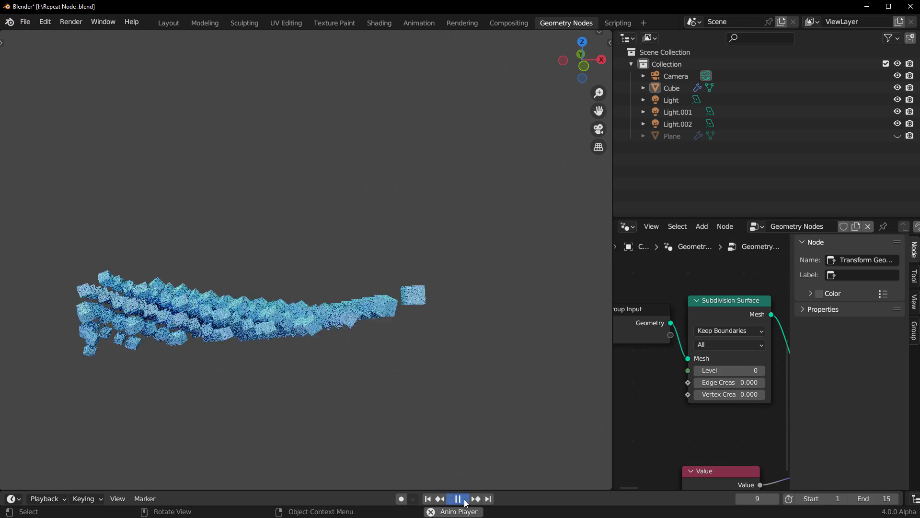
Stop playback of the blue cube simulation and set the Subdivision Surface level to 2
{"action": "left_click", "coordinate": [464, 500]}
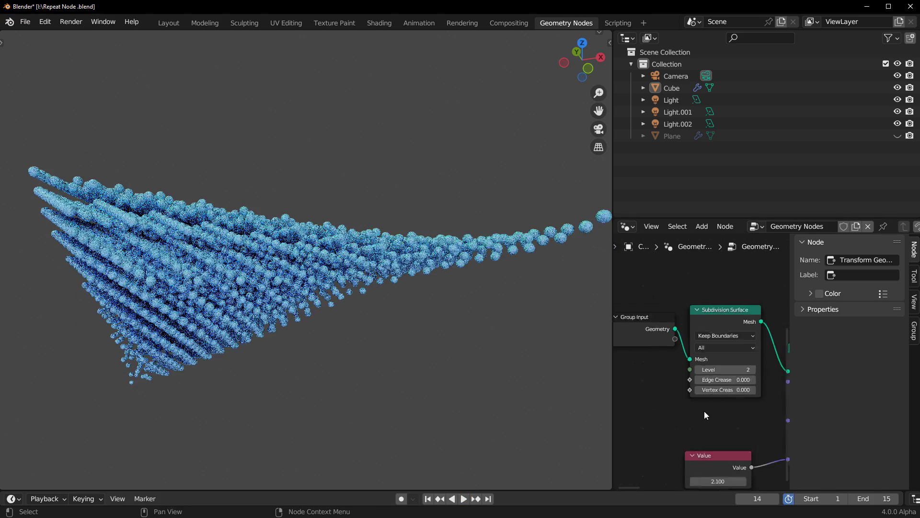
{"action": "scroll", "coordinate": [704, 415], "scroll_direction": "down", "scroll_amount": 2}
{"action": "middle_click_drag", "start_coordinate": [705, 415], "coordinate": [851, 443]}
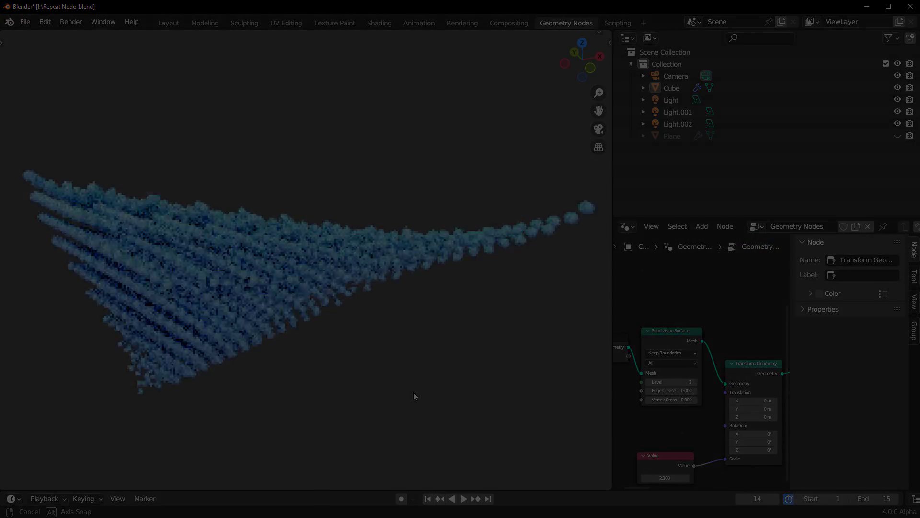